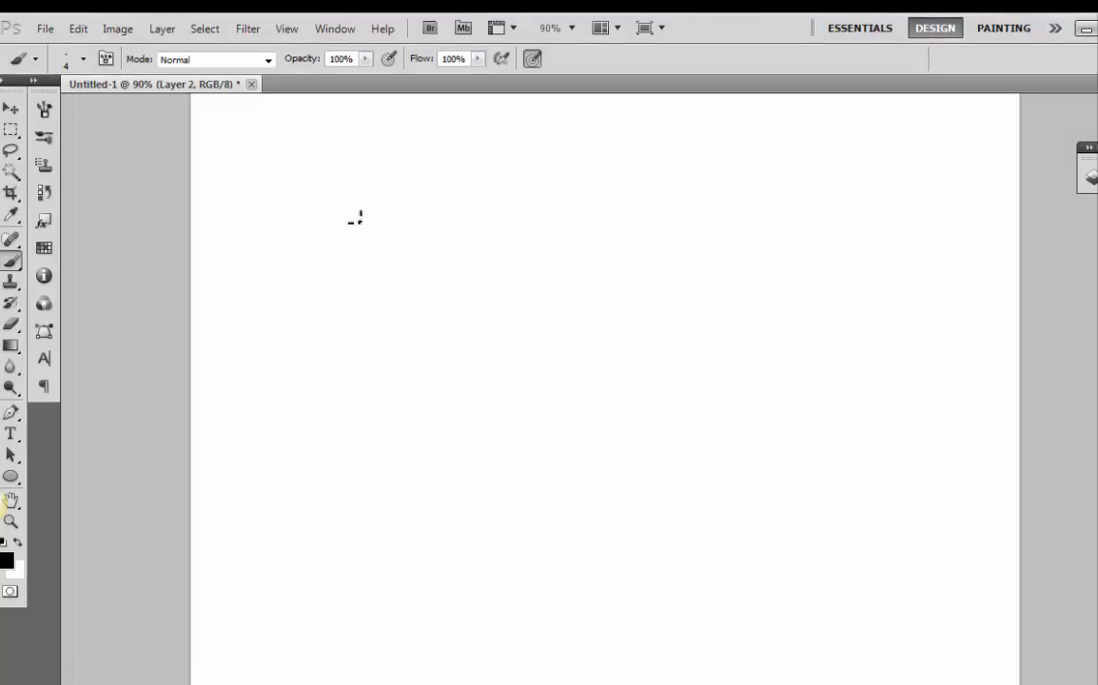
Sketch a circle, a tilted cylinder and a cube in perspective as basic shapes on the blank canvas
mouse_move(360, 231)
left_mouse_down()
mouse_move(333, 259)
mouse_move(352, 235)
mouse_move(396, 271)
left_mouse_up()
mouse_move(535, 206)
left_mouse_down()
mouse_move(439, 273)
mouse_move(463, 311)
mouse_move(550, 260)
mouse_move(548, 272)
left_mouse_up()
mouse_move(405, 336)
left_mouse_down()
mouse_move(414, 389)
mouse_move(473, 347)
mouse_move(414, 389)
left_mouse_up()
left_click_drag(333, 376, 407, 480)
left_click_drag(414, 390, 412, 481)
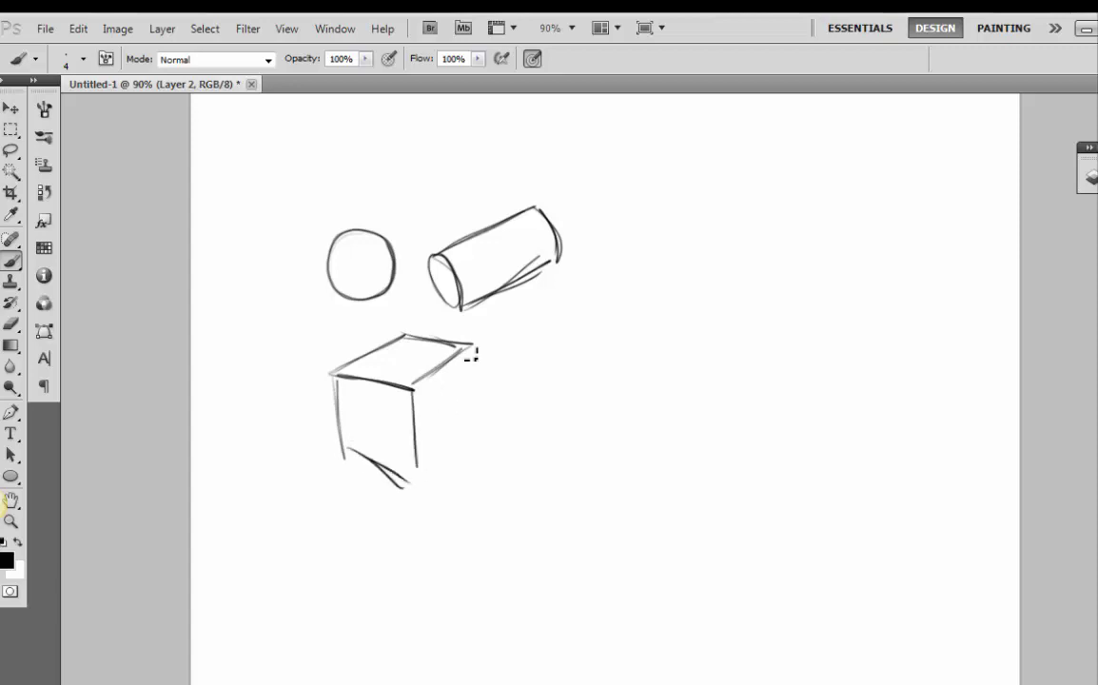
mouse_move(469, 347)
left_mouse_down()
mouse_move(463, 419)
mouse_move(414, 488)
left_mouse_up()
Sketch a mannequin beside the basic shapes with a ball head, a short neck and a box-shaped torso
mouse_move(744, 196)
left_mouse_down()
mouse_move(712, 234)
mouse_move(779, 240)
left_mouse_up()
mouse_move(731, 276)
left_mouse_down()
mouse_move(731, 294)
mouse_move(746, 295)
left_mouse_up()
mouse_move(731, 294)
left_mouse_down()
mouse_move(749, 299)
mouse_move(688, 308)
left_mouse_up()
left_click_drag(762, 281, 796, 283)
left_click_drag(688, 310, 736, 322)
left_click_drag(737, 322, 799, 282)
left_click_drag(688, 313, 715, 403)
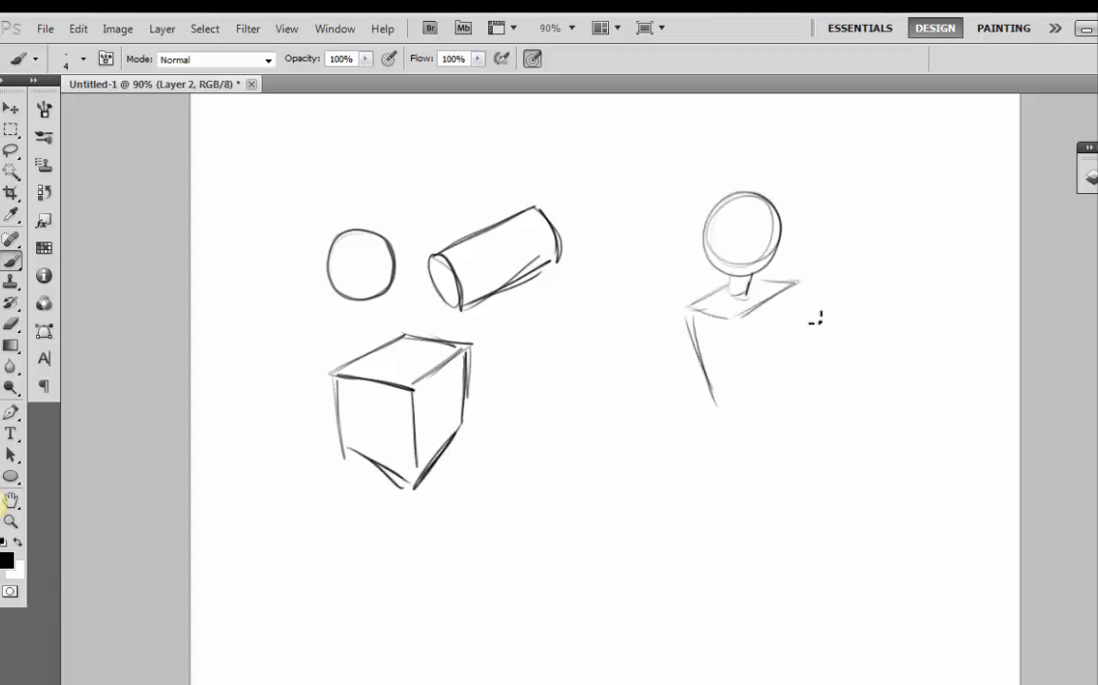
left_click_drag(737, 323, 735, 413)
left_click_drag(799, 285, 786, 403)
left_click_drag(714, 404, 772, 418)
left_click_drag(762, 420, 780, 402)
Add a smiling face and cylinder arms to the mannequin, one hand at the hip and the other raised in a wave
left_click_drag(763, 225, 763, 235)
mouse_move(739, 252)
left_mouse_down()
mouse_move(766, 249)
mouse_move(758, 267)
left_mouse_up()
mouse_move(698, 307)
left_mouse_down()
mouse_move(659, 357)
mouse_move(697, 350)
mouse_move(658, 405)
mouse_move(726, 430)
left_mouse_up()
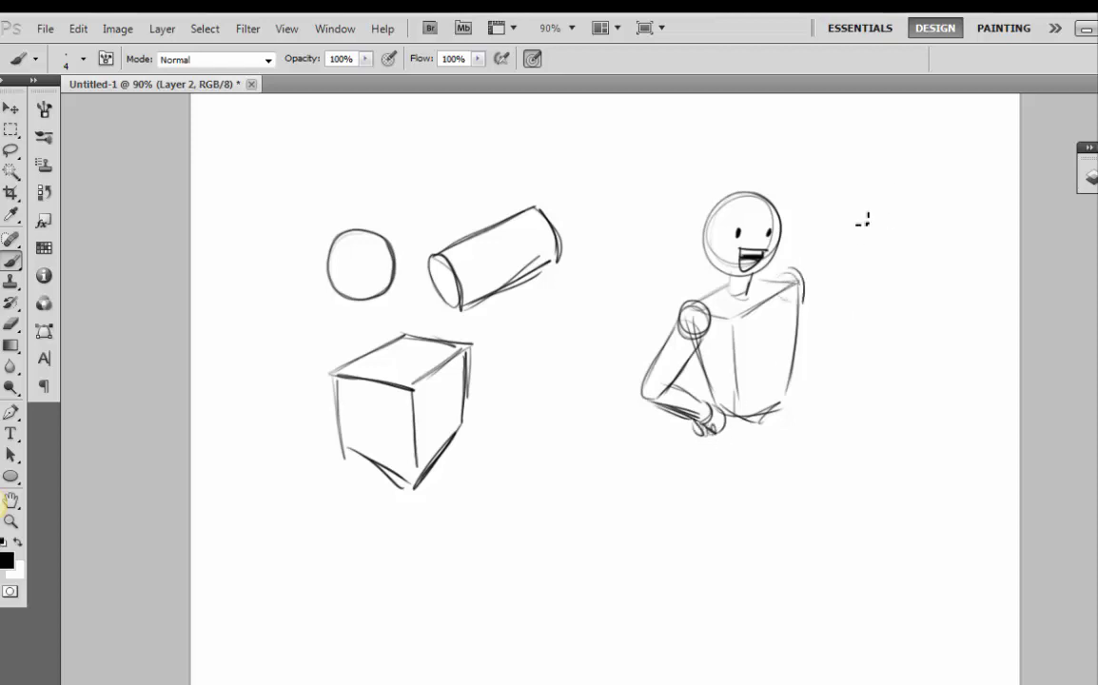
left_click_drag(791, 274, 838, 345)
mouse_move(850, 278)
left_mouse_down()
mouse_move(853, 347)
mouse_move(868, 272)
mouse_move(849, 248)
mouse_move(864, 247)
mouse_move(848, 216)
mouse_move(834, 235)
mouse_move(884, 247)
left_mouse_up()
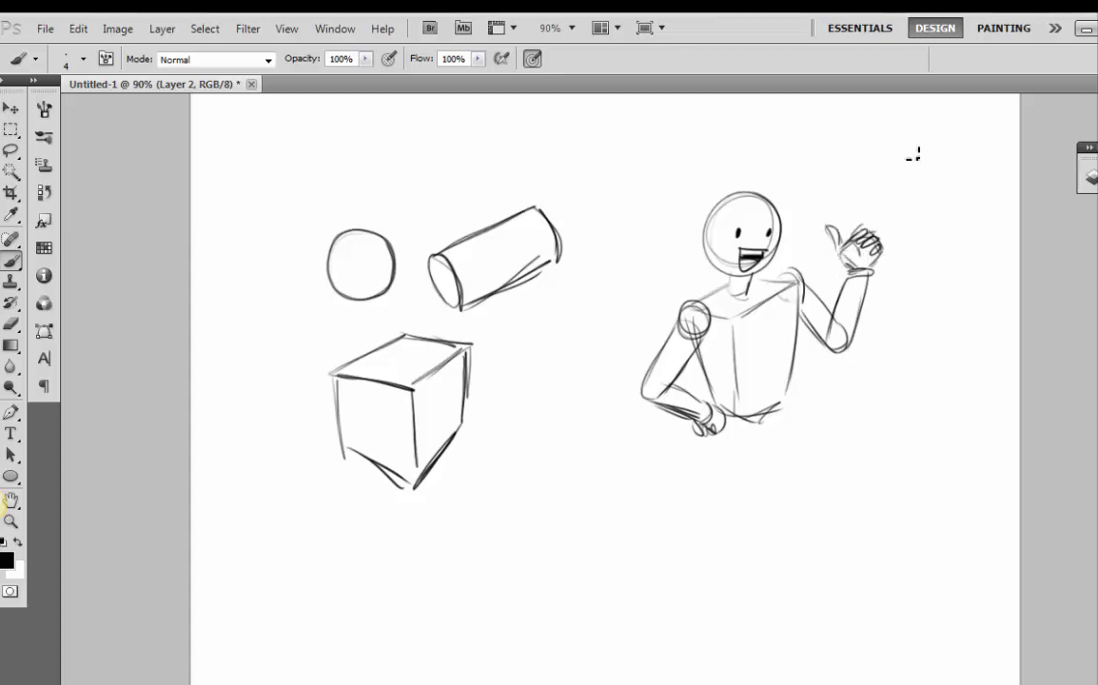
Write "yo!" in a speech bubble beside the mannequin's head
left_click_drag(798, 152, 817, 195)
left_click_drag(824, 164, 836, 179)
left_click_drag(851, 138, 849, 179)
left_click_drag(788, 150, 796, 205)
left_click_drag(795, 205, 848, 203)
Sketch a cat below the mannequin with a round head, pointed ears, a cylindrical body and a wavy tail
scroll(744, 504, "down", 3)
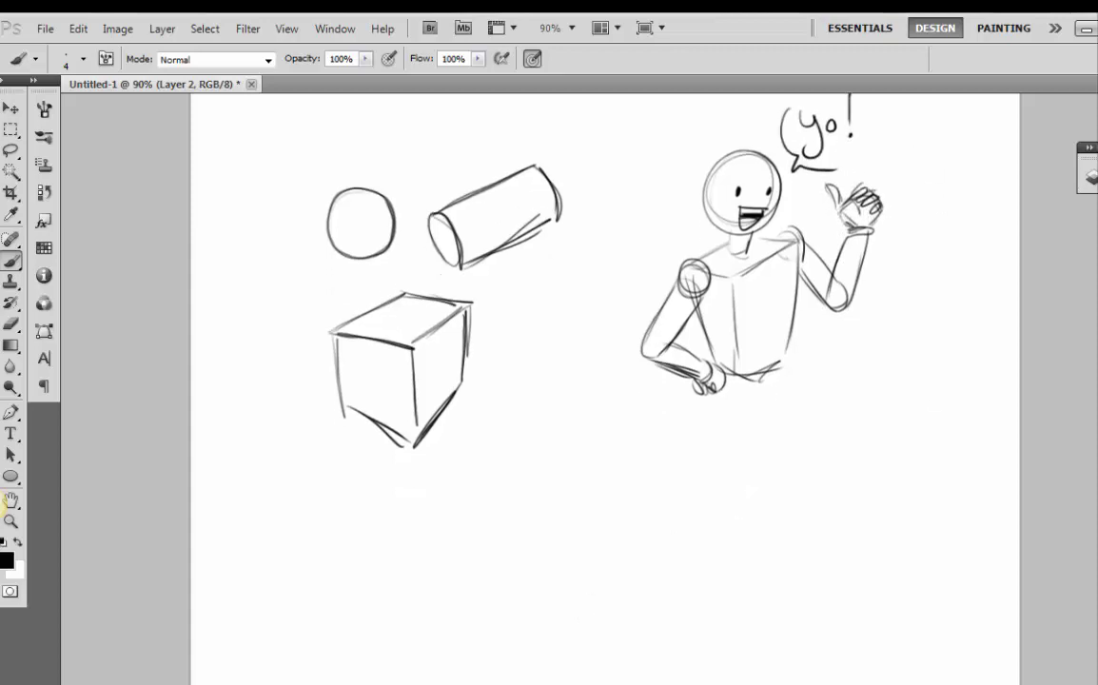
left_click_drag(617, 376, 653, 387)
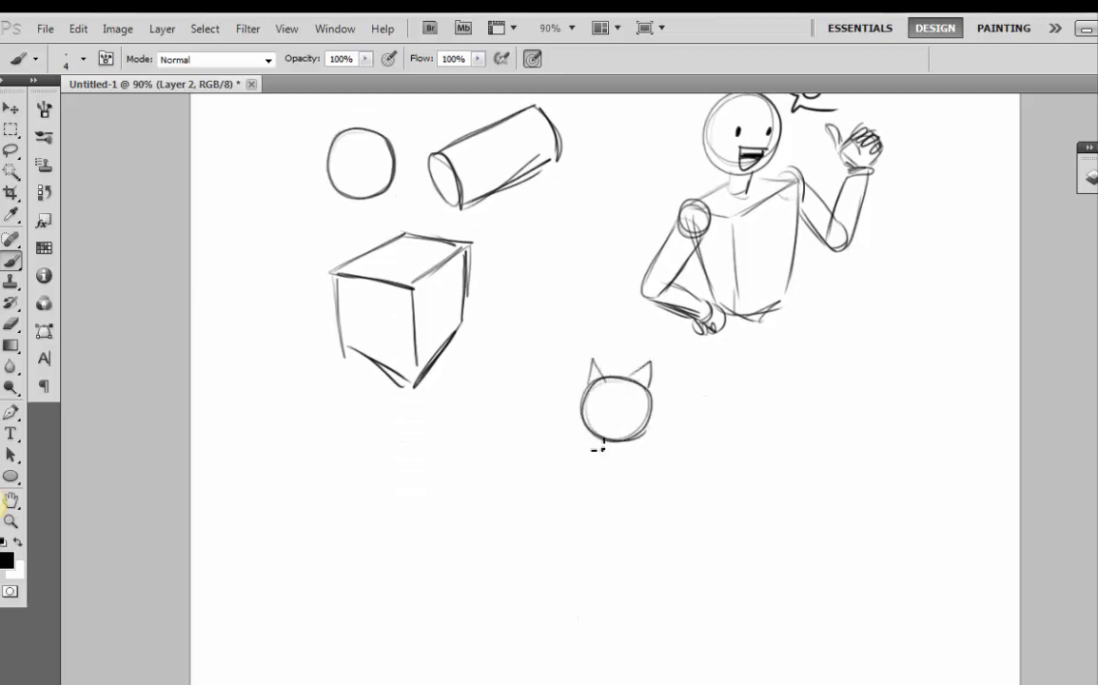
mouse_move(611, 443)
left_mouse_down()
mouse_move(620, 487)
mouse_move(646, 488)
left_mouse_up()
mouse_move(651, 425)
left_mouse_down()
mouse_move(671, 440)
mouse_move(646, 487)
mouse_move(724, 435)
left_mouse_up()
left_click_drag(703, 489, 657, 490)
left_click_drag(721, 434, 707, 487)
left_click_drag(767, 351, 726, 424)
left_click_drag(787, 360, 735, 420)
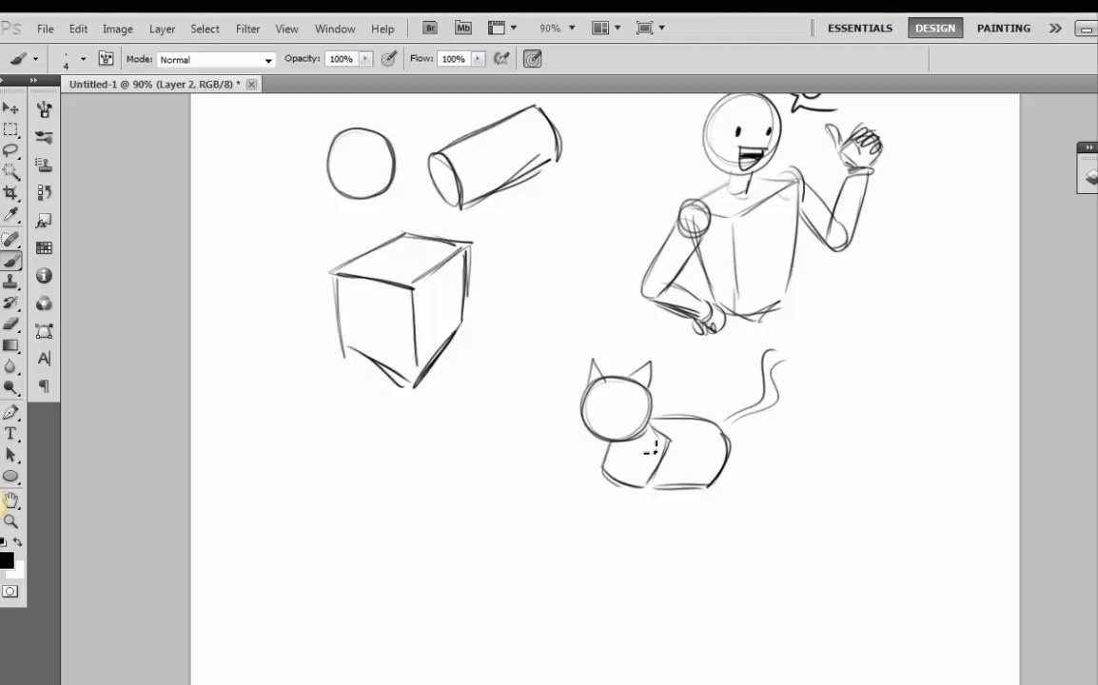
Draw the cat's front and hind legs, and give it dot eyes, a nose and a smiling mouth
left_click_drag(602, 474, 618, 522)
left_click_drag(641, 489, 640, 522)
left_click_drag(666, 472, 643, 522)
left_click_drag(621, 443, 618, 484)
left_click_drag(631, 442, 647, 486)
left_click_drag(632, 484, 648, 489)
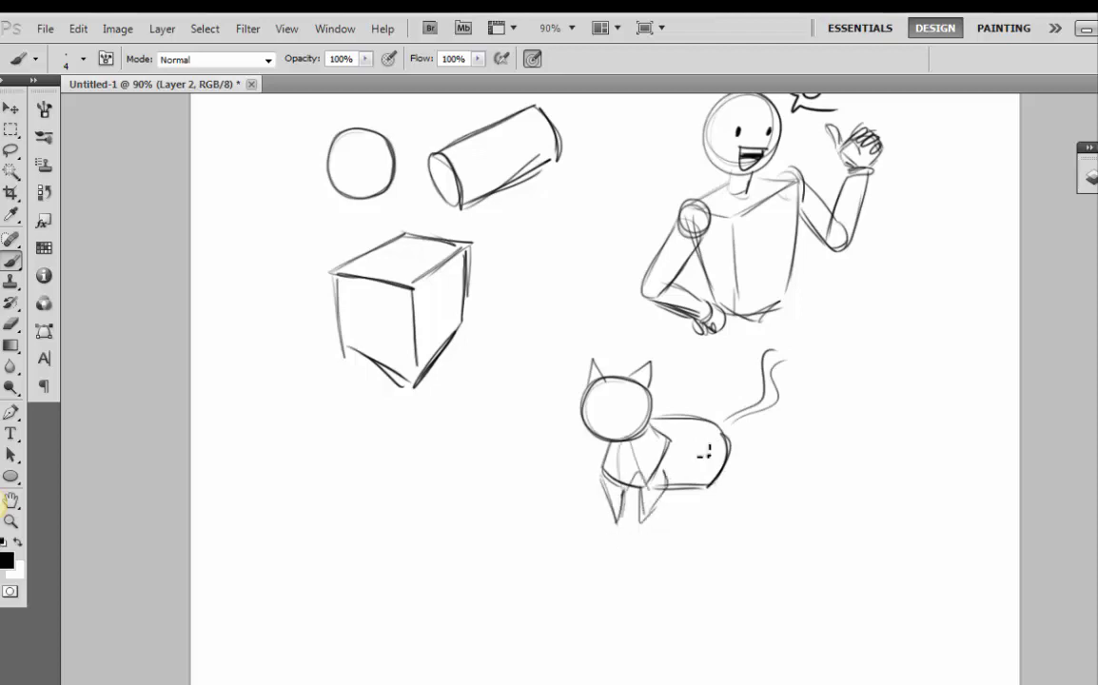
left_click_drag(705, 457, 695, 487)
left_click_drag(722, 439, 730, 483)
left_click_drag(730, 483, 708, 516)
left_click_drag(701, 489, 707, 517)
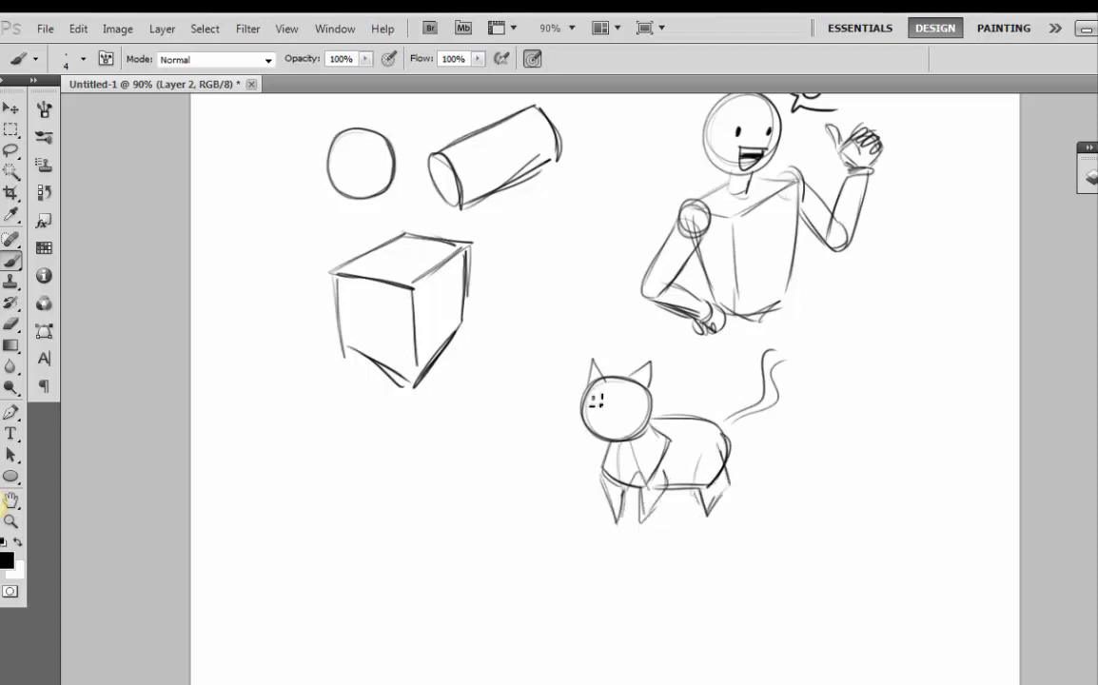
left_click(602, 398)
left_click(624, 397)
left_click_drag(592, 413, 617, 415)
Sketch a dog's head below the cube from a circle and a boxy snout, with eyes, floppy ear and neck
mouse_move(390, 494)
left_mouse_down()
mouse_move(440, 456)
mouse_move(437, 479)
mouse_move(424, 446)
left_mouse_up()
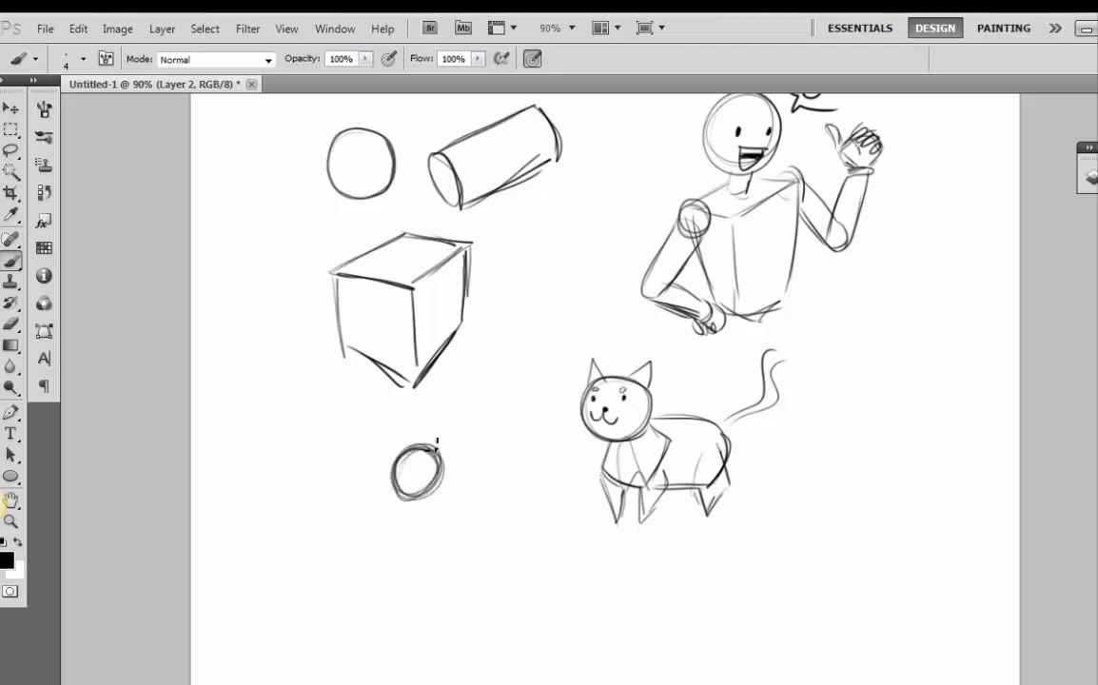
left_click_drag(422, 495, 459, 473)
left_click_drag(424, 496, 459, 498)
left_click_drag(456, 475, 466, 476)
mouse_move(394, 449)
left_mouse_down()
mouse_move(394, 493)
mouse_move(436, 480)
mouse_move(438, 465)
left_mouse_up()
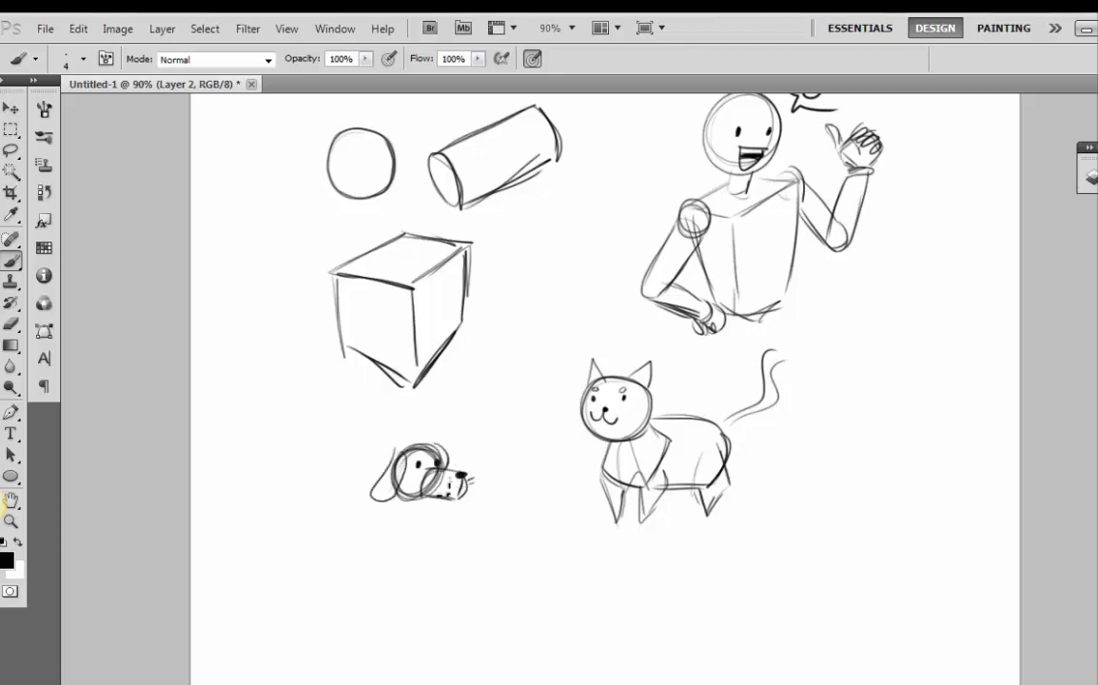
mouse_move(393, 502)
left_mouse_down()
mouse_move(421, 514)
mouse_move(410, 521)
left_mouse_up()
Write "woof!" above the dog's snout
left_click_drag(454, 431, 494, 422)
left_click_drag(508, 402, 503, 442)
left_click_drag(494, 420, 515, 419)
left_click(515, 432)
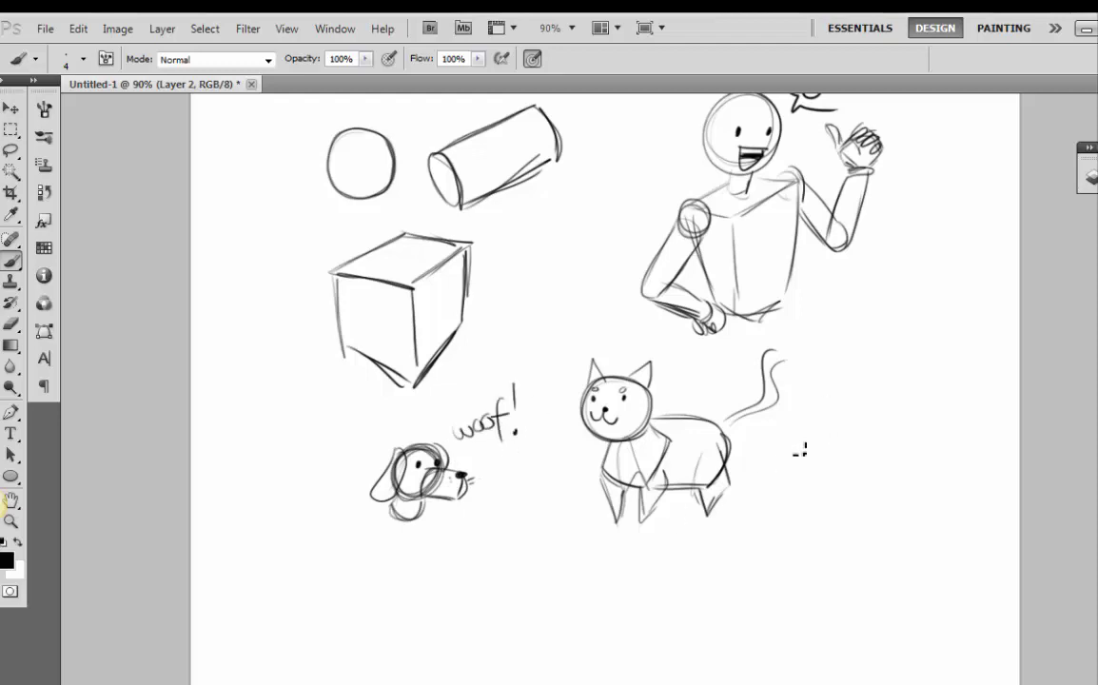
Clear the finished practice sketches from view using the layer controls, leaving a blank canvas
scroll(800, 452, "up", 3)
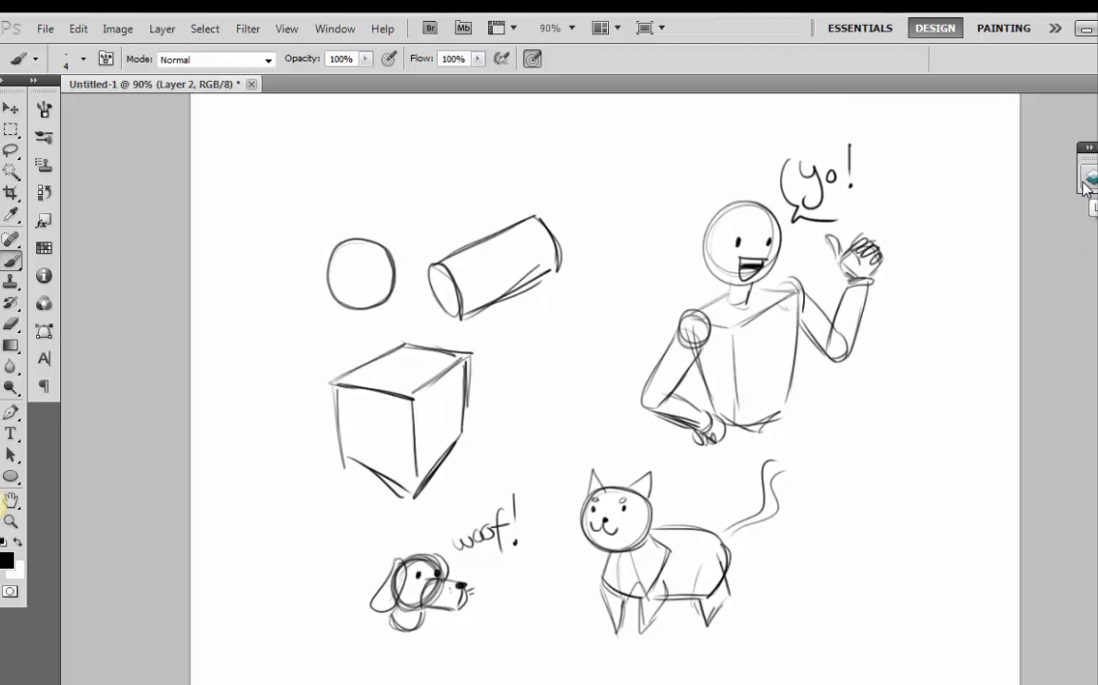
key("F7")
left_click(1049, 387)
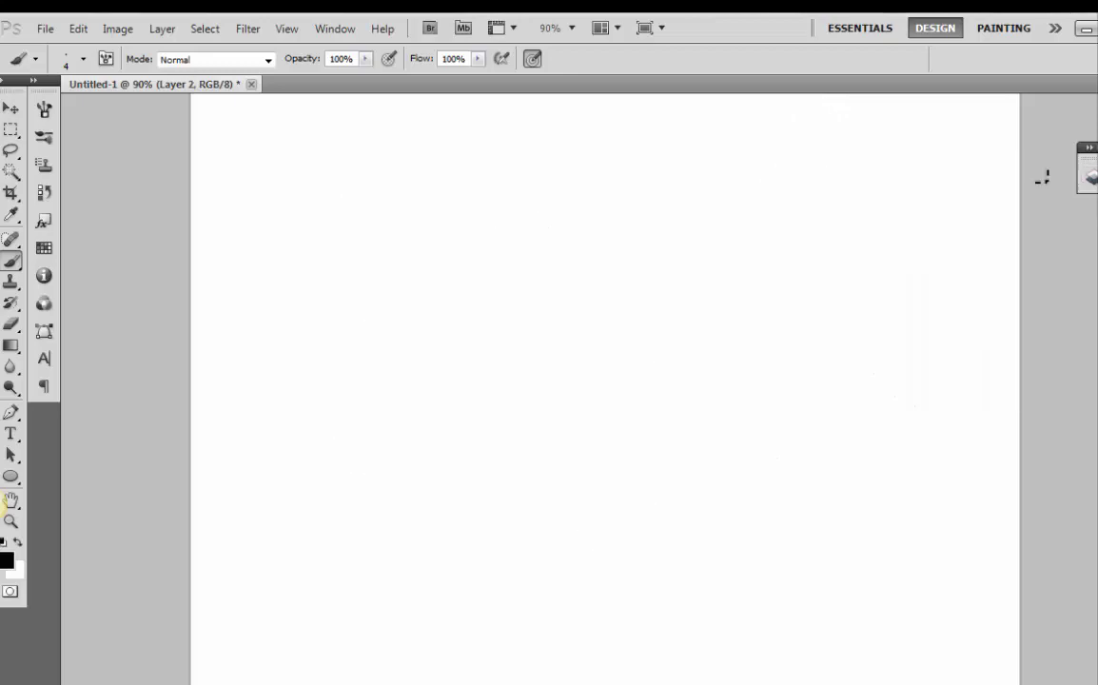
Sketch a three-quarter view head from a light skull circle with an angular jaw attached below it
left_click_drag(398, 211, 336, 264)
mouse_move(344, 240)
left_mouse_down()
mouse_move(437, 238)
mouse_move(336, 289)
mouse_move(417, 320)
left_mouse_up()
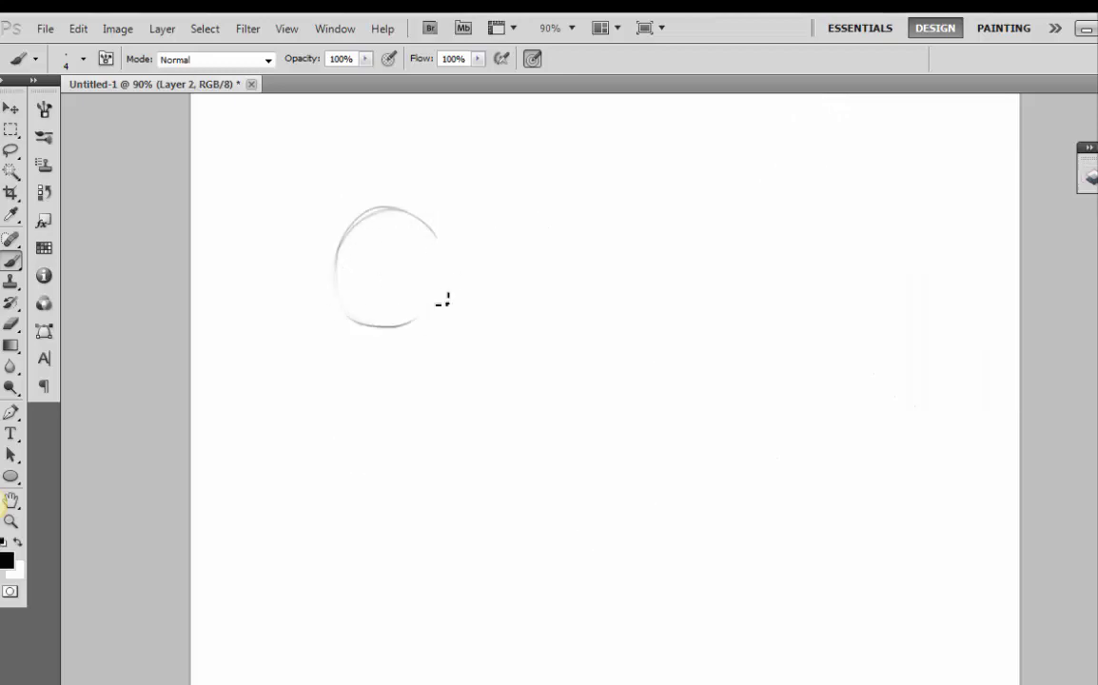
left_click_drag(435, 232, 439, 305)
left_click_drag(447, 256, 426, 314)
mouse_move(362, 333)
left_mouse_down()
mouse_move(379, 348)
mouse_move(419, 351)
left_mouse_up()
left_click_drag(446, 274, 435, 349)
Add the centre line, eyes, eyebrows, nose, smiling mouth, ear and neck to the three-quarter view head
left_click_drag(405, 212, 420, 355)
mouse_move(363, 301)
left_mouse_down()
mouse_move(370, 339)
mouse_move(354, 294)
mouse_move(427, 305)
mouse_move(391, 289)
mouse_move(429, 287)
mouse_move(419, 306)
left_mouse_up()
mouse_move(429, 288)
left_mouse_down()
mouse_move(440, 311)
mouse_move(427, 331)
left_mouse_up()
mouse_move(390, 266)
left_mouse_down()
mouse_move(415, 260)
mouse_move(447, 314)
left_mouse_up()
mouse_move(363, 300)
left_mouse_down()
mouse_move(364, 338)
mouse_move(425, 355)
left_mouse_up()
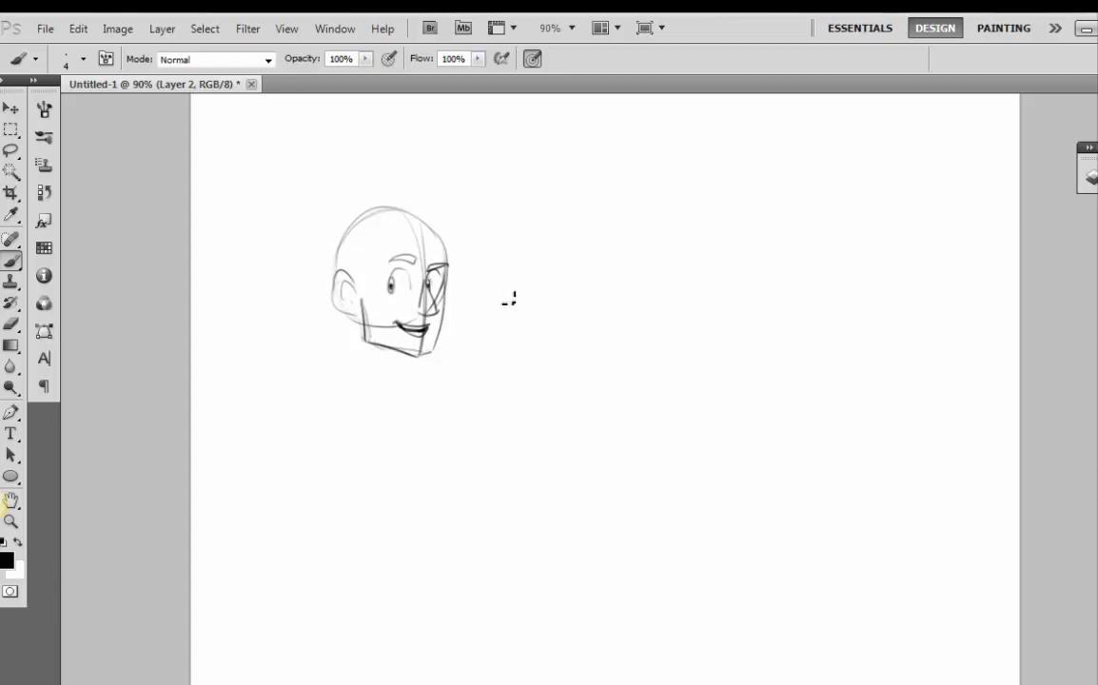
mouse_move(360, 345)
left_mouse_down()
mouse_move(356, 372)
mouse_move(406, 386)
left_mouse_up()
Sketch the tapered torso, hips and running legs of a small leaping figure beside the head
mouse_move(651, 229)
left_mouse_down()
mouse_move(660, 264)
mouse_move(678, 272)
mouse_move(647, 327)
left_mouse_up()
left_click_drag(672, 276, 700, 311)
left_click_drag(700, 303, 726, 279)
left_click_drag(725, 277, 735, 281)
left_click_drag(650, 327, 666, 351)
left_click_drag(653, 323, 668, 349)
left_click_drag(666, 356, 655, 363)
Complete the leaping figure with shoulders, a neck, an oval head and both arms stretched upward
left_click_drag(651, 228, 682, 230)
mouse_move(664, 194)
left_mouse_down()
mouse_move(675, 207)
mouse_move(664, 209)
left_mouse_up()
mouse_move(664, 212)
left_mouse_down()
mouse_move(664, 226)
mouse_move(724, 203)
left_mouse_up()
left_click_drag(690, 221, 750, 184)
left_click_drag(748, 183, 758, 181)
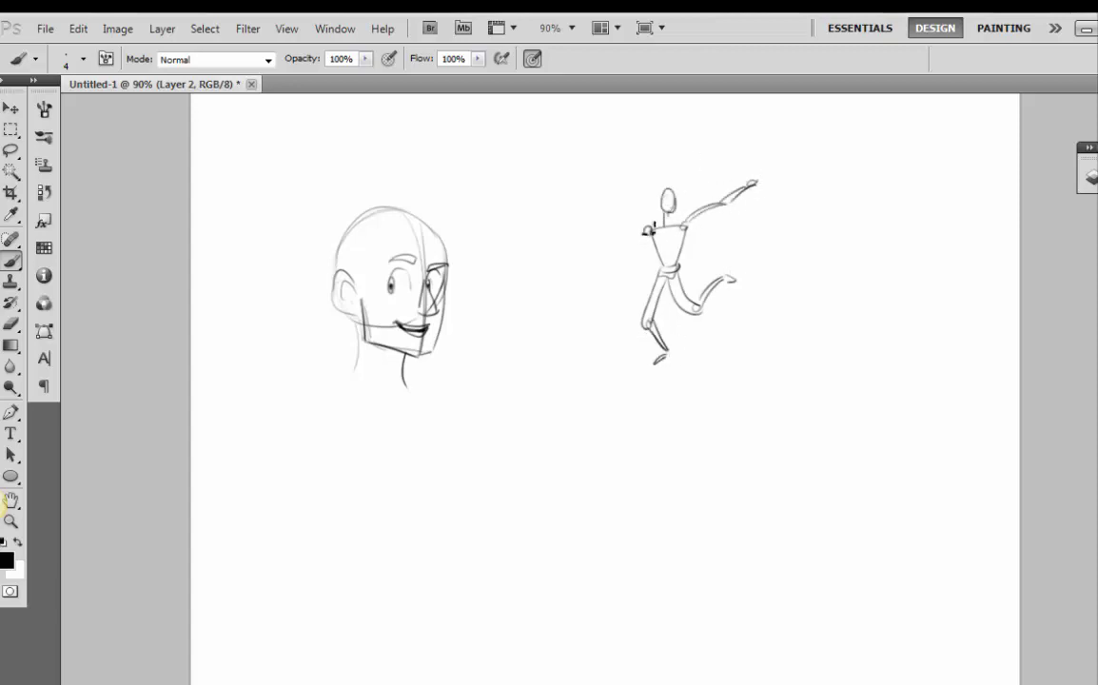
mouse_move(650, 228)
left_mouse_down()
mouse_move(621, 196)
mouse_move(626, 207)
left_mouse_up()
left_click_drag(609, 179, 610, 184)
Write "yea. I tried." beside the leaping figure and stroke over its torso
mouse_move(754, 227)
left_mouse_down()
mouse_move(748, 255)
mouse_move(797, 238)
mouse_move(787, 280)
mouse_move(815, 307)
left_mouse_up()
left_click(823, 308)
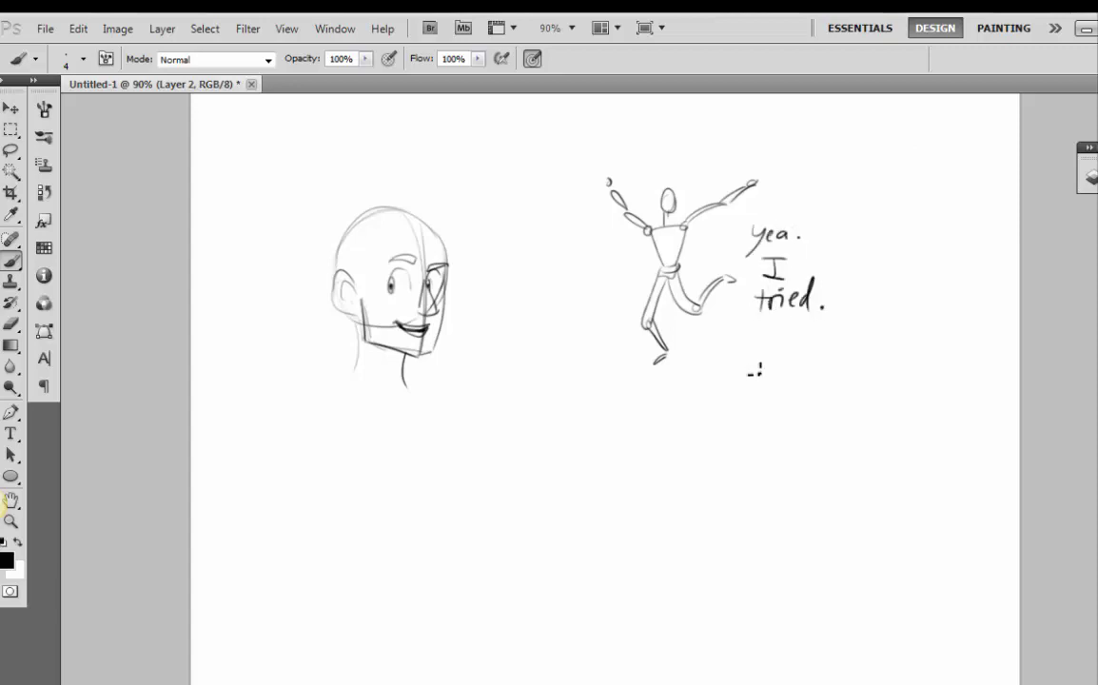
left_click_drag(676, 230, 670, 269)
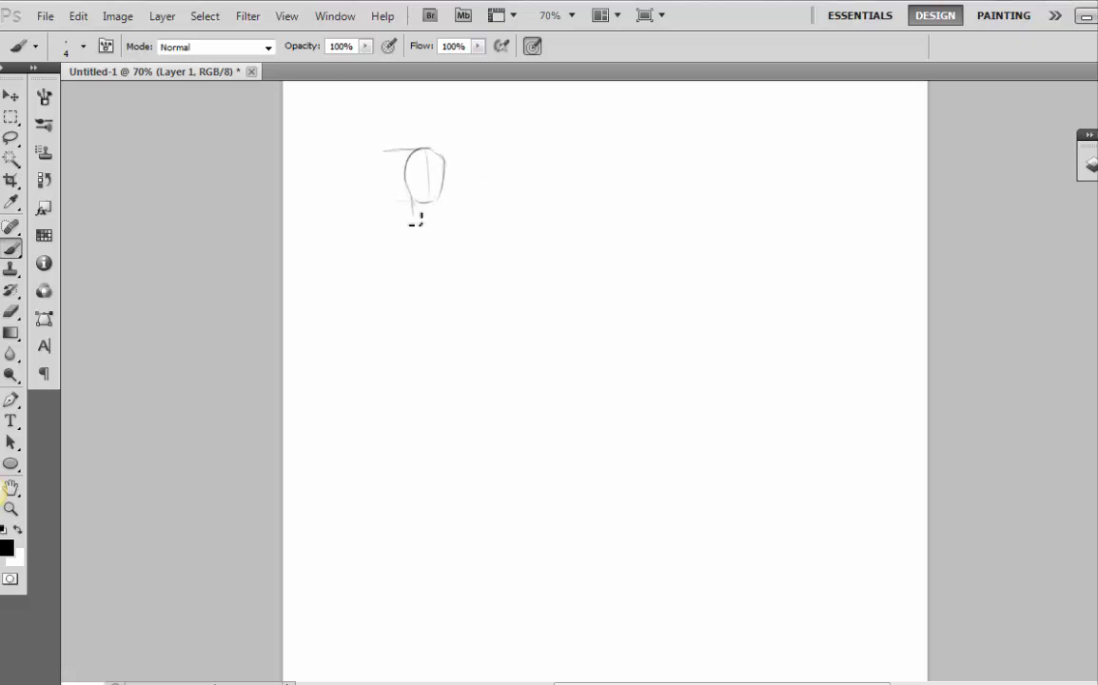
Sketch the female figure's neck, shoulders, narrow waist, pelvis and outer thigh below the oval head
mouse_move(412, 199)
left_mouse_down()
mouse_move(429, 220)
mouse_move(409, 264)
left_mouse_up()
left_click_drag(393, 225, 412, 282)
mouse_move(430, 213)
left_mouse_down()
mouse_move(446, 220)
mouse_move(450, 261)
mouse_move(403, 303)
left_mouse_up()
left_click_drag(409, 260, 415, 306)
left_click_drag(407, 299, 440, 312)
mouse_move(450, 257)
left_mouse_down()
mouse_move(448, 311)
mouse_move(397, 319)
left_mouse_up()
mouse_move(399, 310)
left_mouse_down()
mouse_move(435, 343)
mouse_move(392, 350)
mouse_move(410, 398)
left_mouse_up()
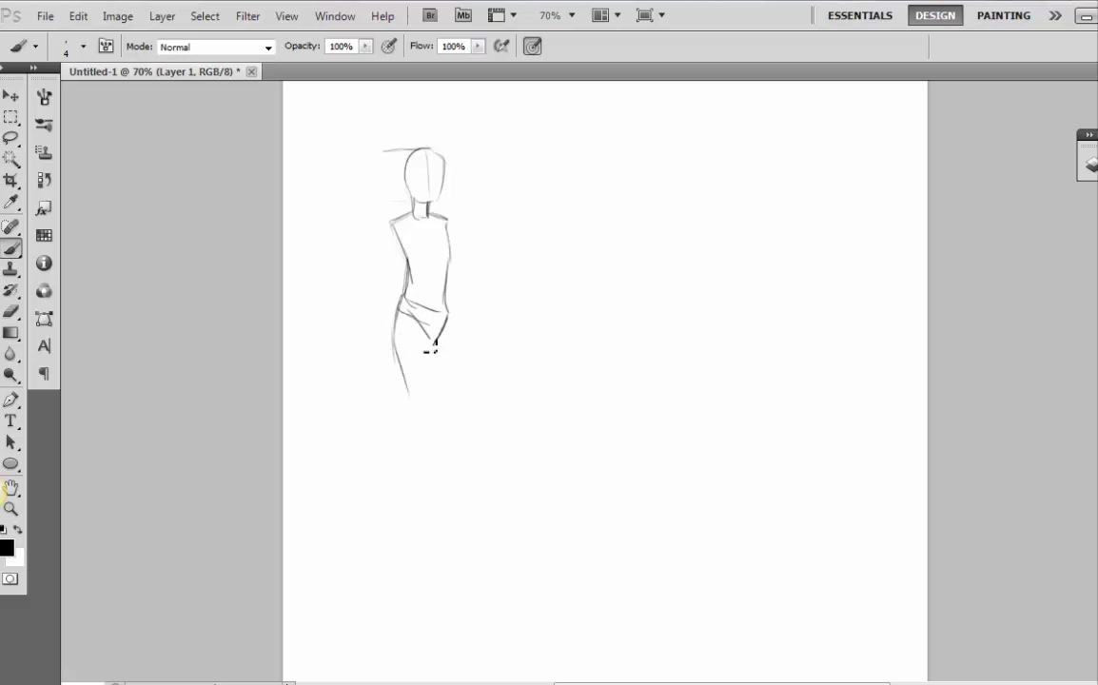
Draw the female figure's standing leg with its foot and the other leg bent behind it, then darken their outlines
mouse_move(430, 350)
left_mouse_down()
mouse_move(433, 405)
mouse_move(408, 480)
left_mouse_up()
mouse_move(431, 405)
left_mouse_down()
mouse_move(425, 470)
mouse_move(428, 452)
mouse_move(407, 493)
mouse_move(445, 497)
mouse_move(404, 493)
mouse_move(439, 491)
left_mouse_up()
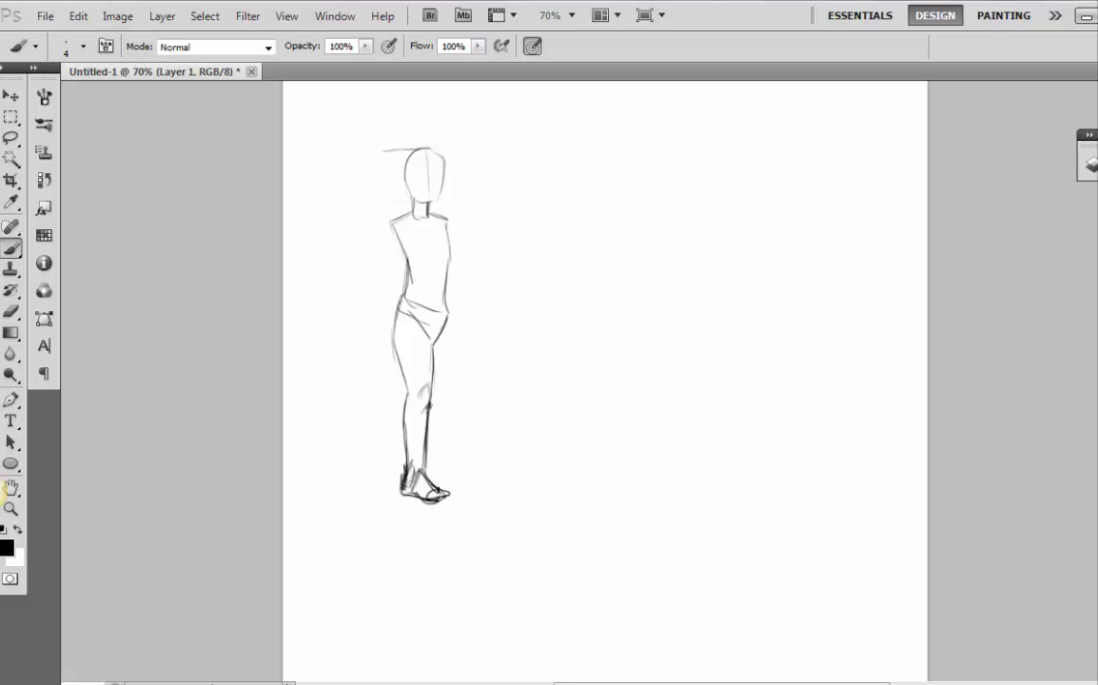
left_click_drag(404, 293, 407, 388)
left_click_drag(394, 319, 408, 438)
mouse_move(448, 314)
left_mouse_down()
mouse_move(466, 373)
mouse_move(429, 424)
left_mouse_up()
left_click_drag(455, 369, 430, 390)
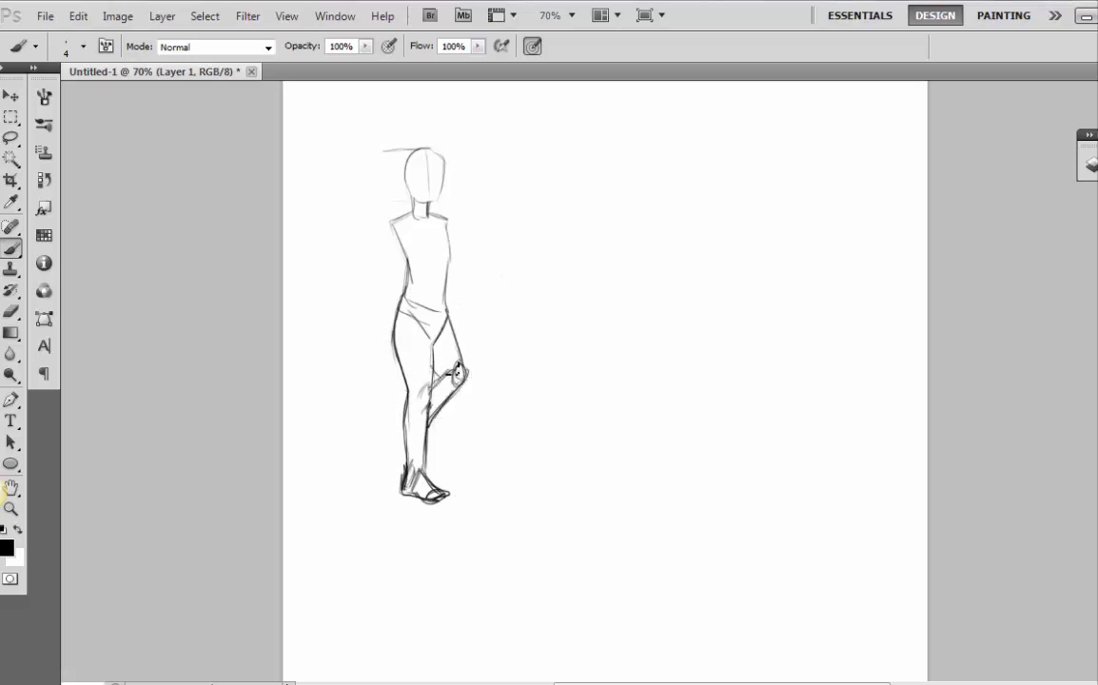
left_click_drag(434, 342, 405, 481)
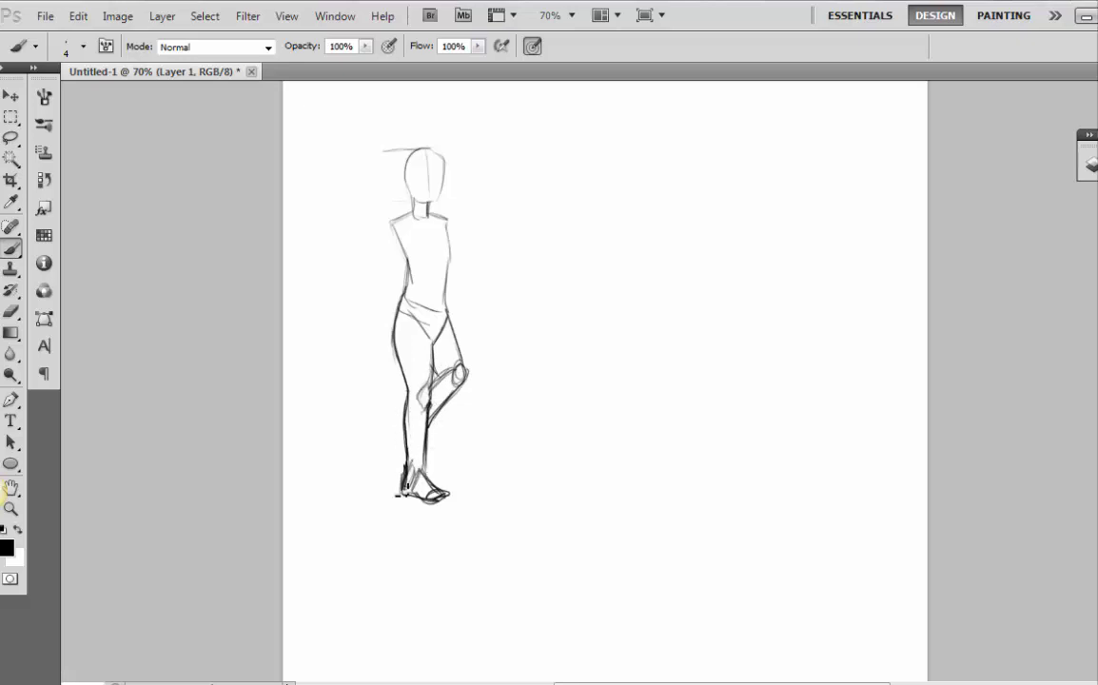
left_click_drag(433, 343, 435, 375)
left_click_drag(448, 314, 460, 373)
Reinforce the female figure's head outline and draw one arm hanging down and the other raised in a wave
left_click_drag(419, 150, 412, 196)
mouse_move(426, 148)
left_mouse_down()
mouse_move(439, 196)
mouse_move(397, 230)
mouse_move(376, 283)
left_mouse_up()
left_click_drag(397, 237, 370, 370)
mouse_move(446, 220)
left_mouse_down()
mouse_move(460, 292)
mouse_move(493, 238)
mouse_move(461, 292)
mouse_move(481, 237)
left_mouse_up()
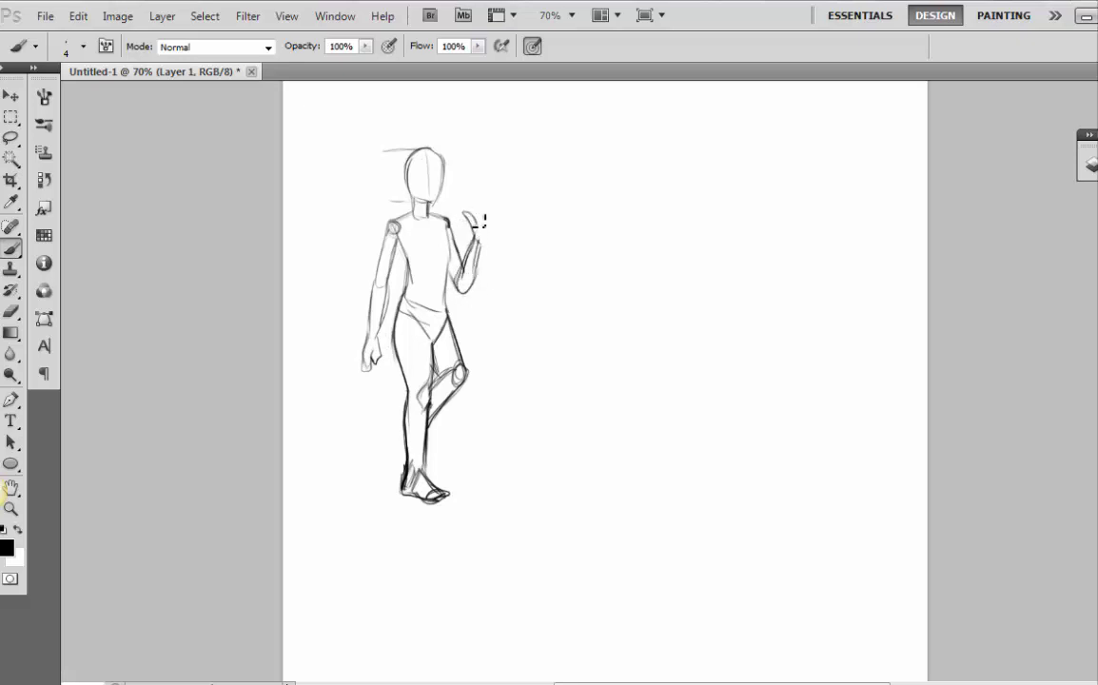
left_click_drag(481, 243, 489, 228)
Add the female figure's chest and torso centre line, and mark head-length proportion lines beside the body down to the feet
mouse_move(452, 255)
left_mouse_down()
mouse_move(415, 240)
mouse_move(426, 253)
mouse_move(440, 239)
mouse_move(436, 303)
left_mouse_up()
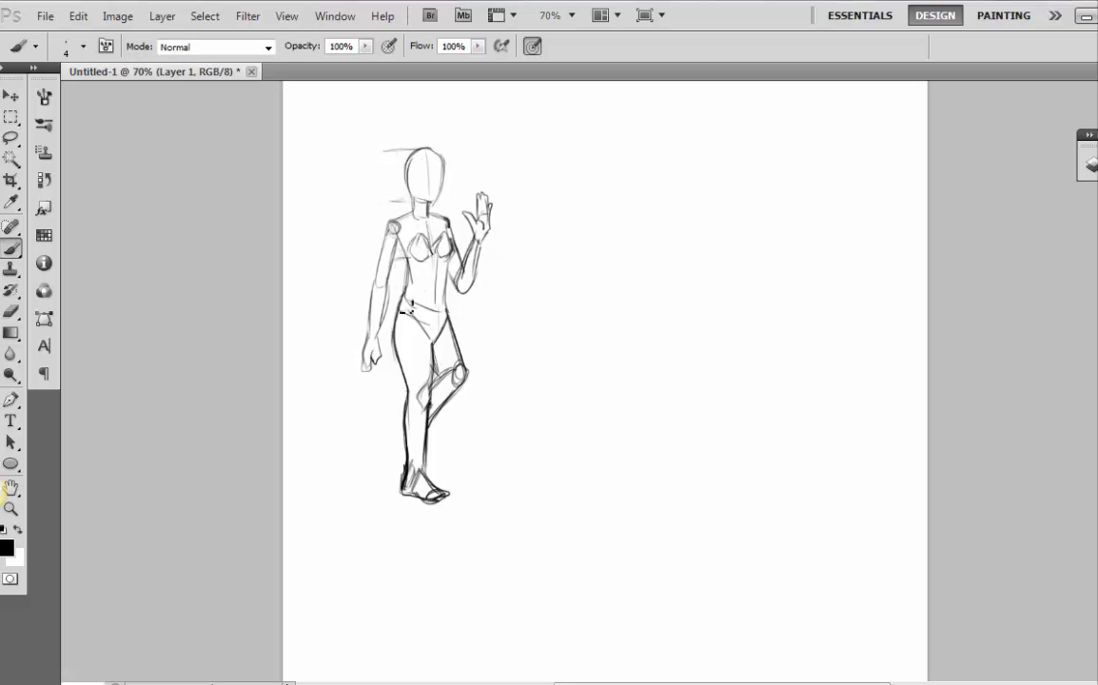
left_click_drag(385, 408, 405, 410)
left_click_drag(386, 501, 445, 498)
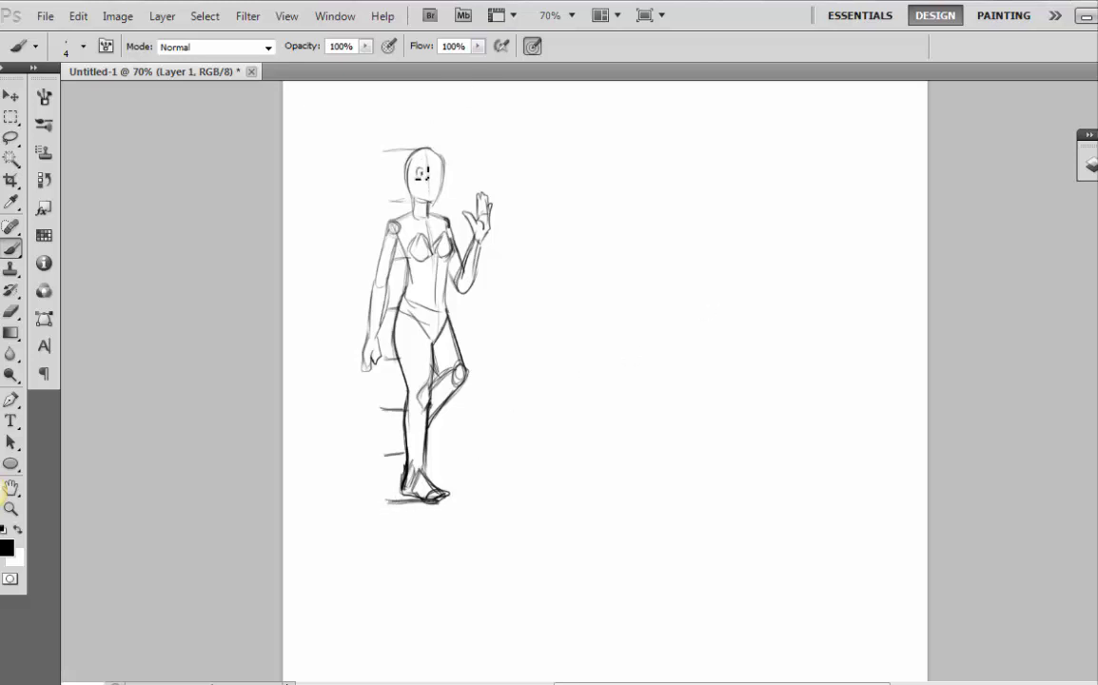
Draw the female figure's smiling face and ponytail hair, and touch up the standing leg's calf
mouse_move(433, 172)
left_mouse_down()
mouse_move(442, 170)
mouse_move(431, 187)
left_mouse_up()
mouse_move(444, 172)
left_mouse_down()
mouse_move(427, 163)
mouse_move(412, 202)
left_mouse_up()
mouse_move(422, 148)
left_mouse_down()
mouse_move(453, 165)
mouse_move(447, 187)
mouse_move(400, 177)
mouse_move(388, 196)
left_mouse_up()
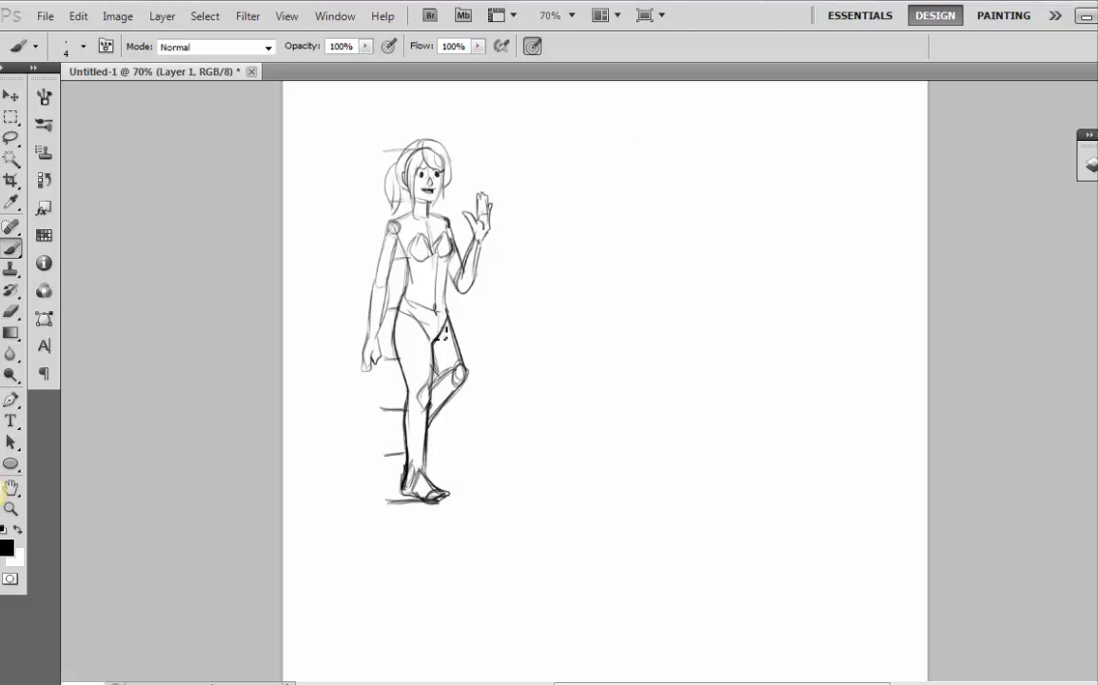
left_click_drag(424, 426, 423, 472)
Sketch a male figure's head with guide lines, neck, broad shoulders, torso and pelvis to the right of the female
mouse_move(614, 109)
left_mouse_down()
mouse_move(583, 128)
mouse_move(613, 162)
mouse_move(623, 115)
mouse_move(594, 160)
mouse_move(629, 110)
left_mouse_up()
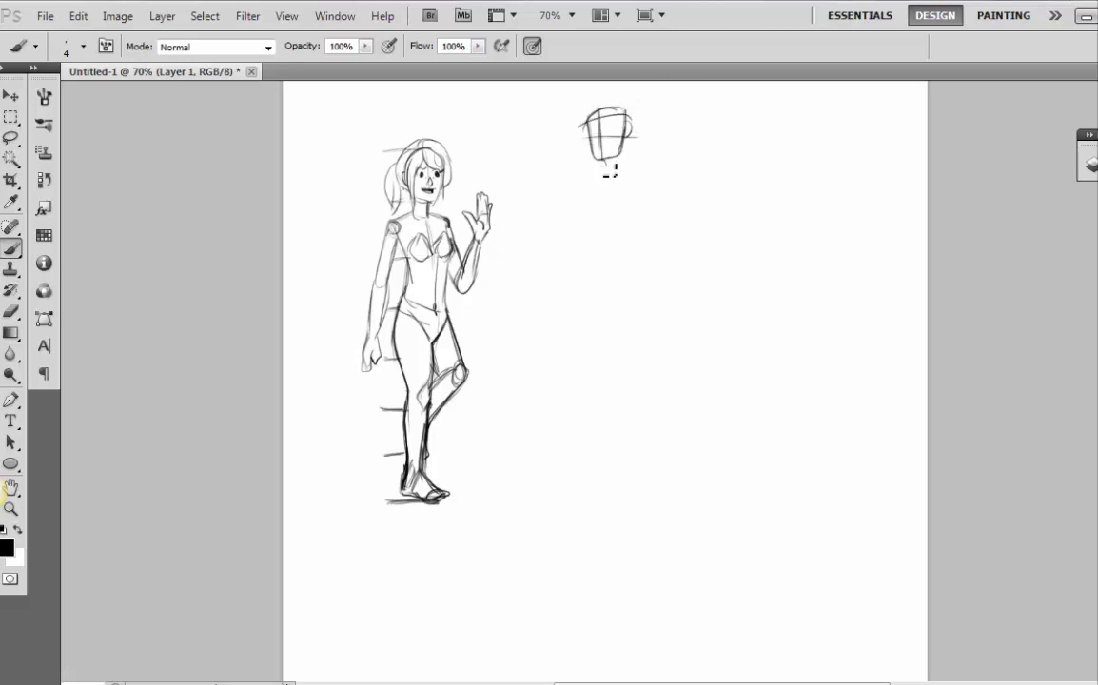
left_click_drag(609, 170, 611, 174)
left_click_drag(626, 138, 632, 164)
mouse_move(590, 115)
left_mouse_down()
mouse_move(612, 102)
mouse_move(630, 134)
left_mouse_up()
left_click_drag(599, 178, 587, 198)
left_click_drag(628, 162, 678, 186)
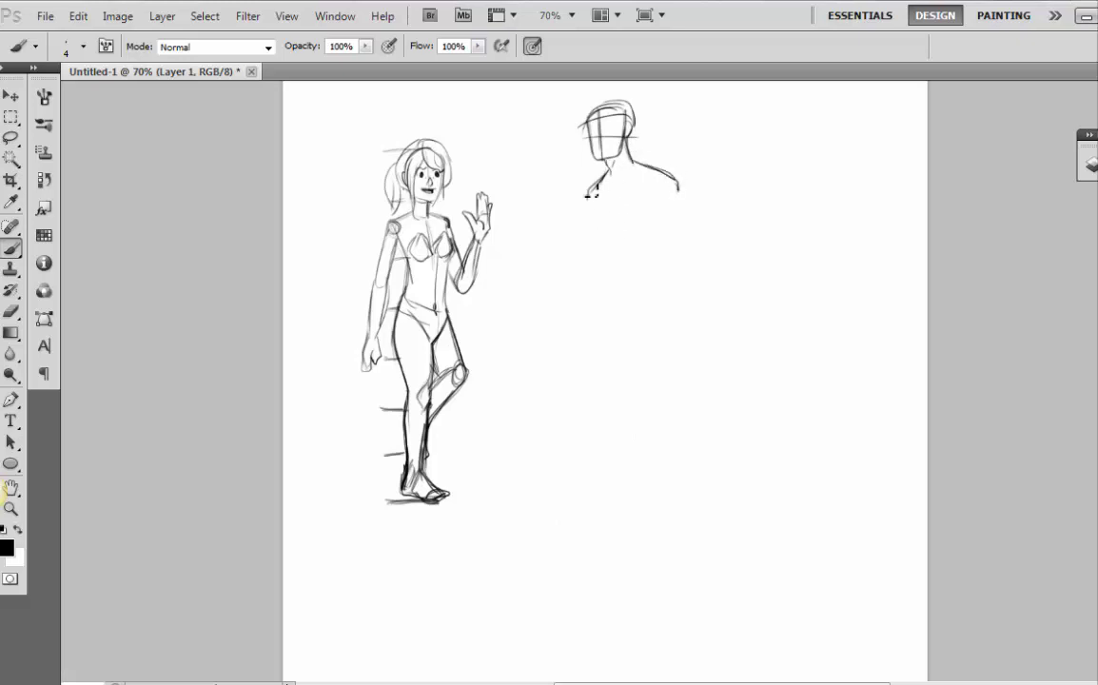
mouse_move(591, 194)
left_mouse_down()
mouse_move(608, 302)
mouse_move(637, 290)
mouse_move(671, 205)
mouse_move(652, 298)
mouse_move(678, 188)
mouse_move(652, 273)
mouse_move(670, 255)
mouse_move(601, 304)
mouse_move(624, 338)
mouse_move(657, 302)
left_mouse_up()
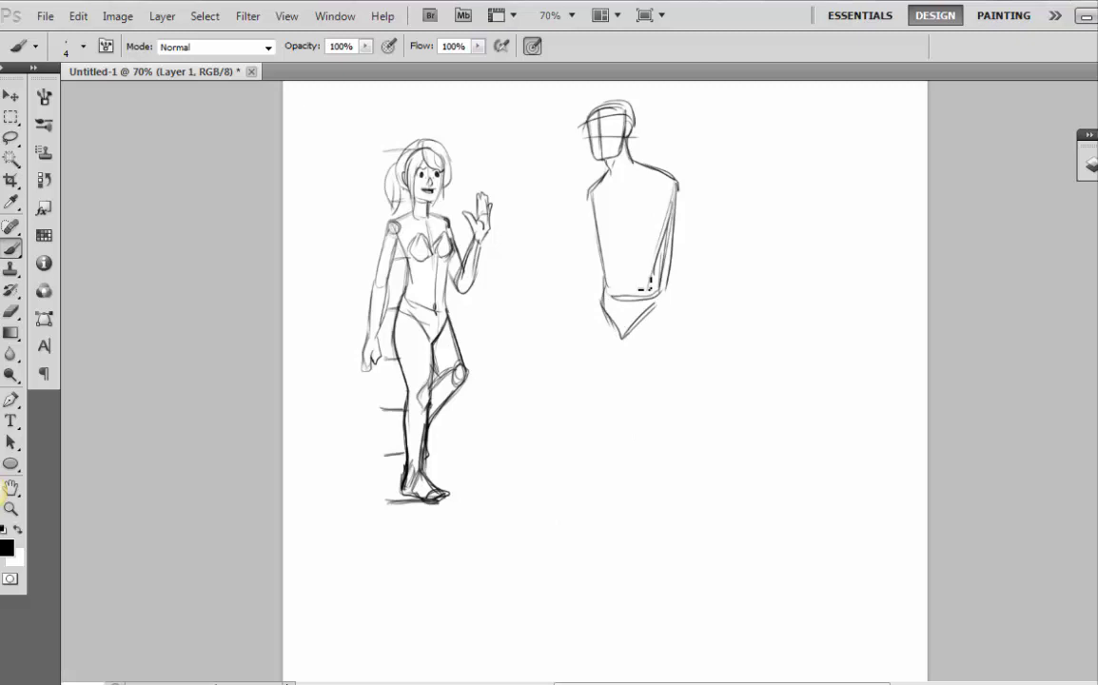
Draw the male figure's shoulder joint, standing leg with foot, and the other leg bent and crossing behind it
mouse_move(669, 175)
left_mouse_down()
mouse_move(664, 218)
mouse_move(621, 220)
mouse_move(627, 324)
mouse_move(600, 322)
mouse_move(581, 396)
left_mouse_up()
left_click_drag(622, 339, 620, 418)
mouse_move(622, 387)
left_mouse_down()
mouse_move(637, 402)
mouse_move(623, 420)
left_mouse_up()
mouse_move(663, 298)
left_mouse_down()
mouse_move(647, 410)
mouse_move(619, 427)
mouse_move(620, 460)
left_mouse_up()
mouse_move(649, 398)
left_mouse_down()
mouse_move(643, 482)
mouse_move(649, 395)
mouse_move(642, 479)
left_mouse_up()
mouse_move(664, 319)
left_mouse_down()
mouse_move(649, 421)
mouse_move(623, 419)
mouse_move(631, 407)
mouse_move(630, 466)
mouse_move(620, 457)
mouse_move(594, 502)
mouse_move(620, 502)
mouse_move(644, 474)
mouse_move(644, 500)
mouse_move(635, 484)
mouse_move(649, 489)
mouse_move(620, 500)
left_mouse_up()
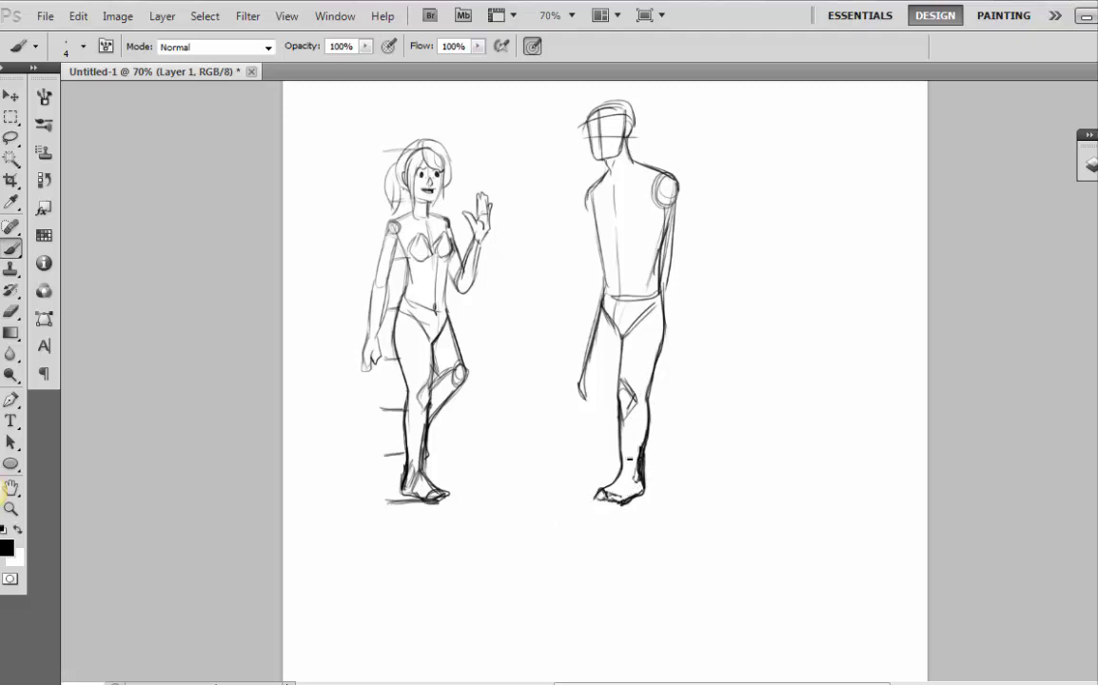
left_click_drag(585, 395, 610, 438)
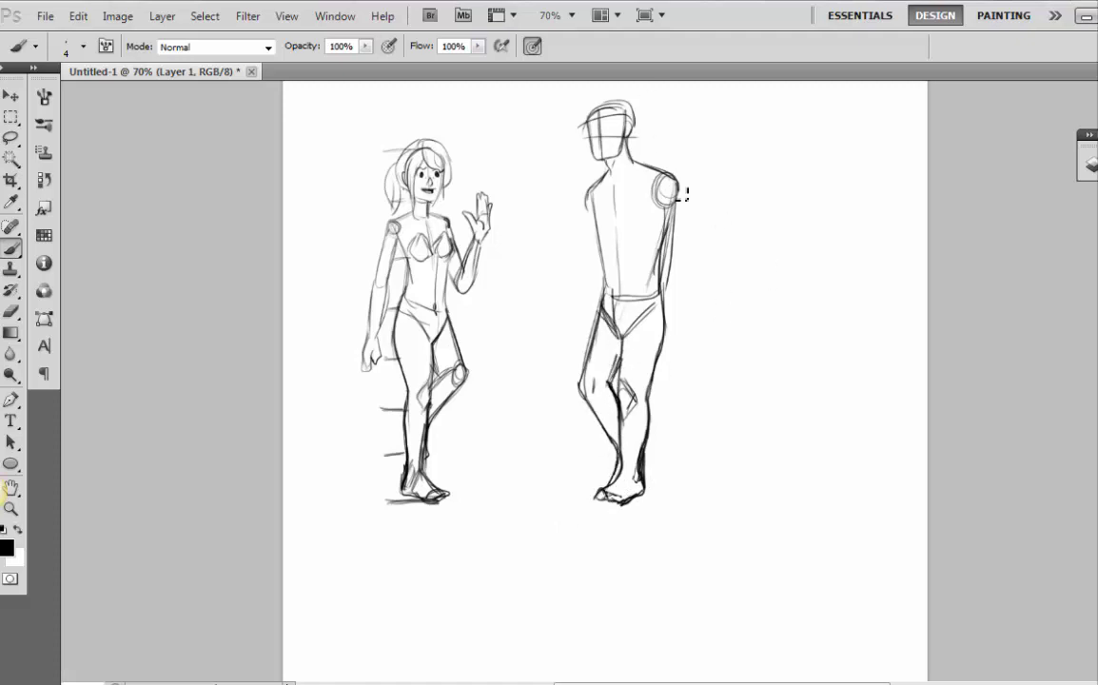
Draw the male figure's bent arm raised from the shoulder with an open waving hand
mouse_move(665, 214)
left_mouse_down()
mouse_move(710, 244)
mouse_move(690, 226)
mouse_move(701, 195)
mouse_move(715, 192)
mouse_move(705, 250)
left_mouse_up()
left_click_drag(677, 181, 693, 210)
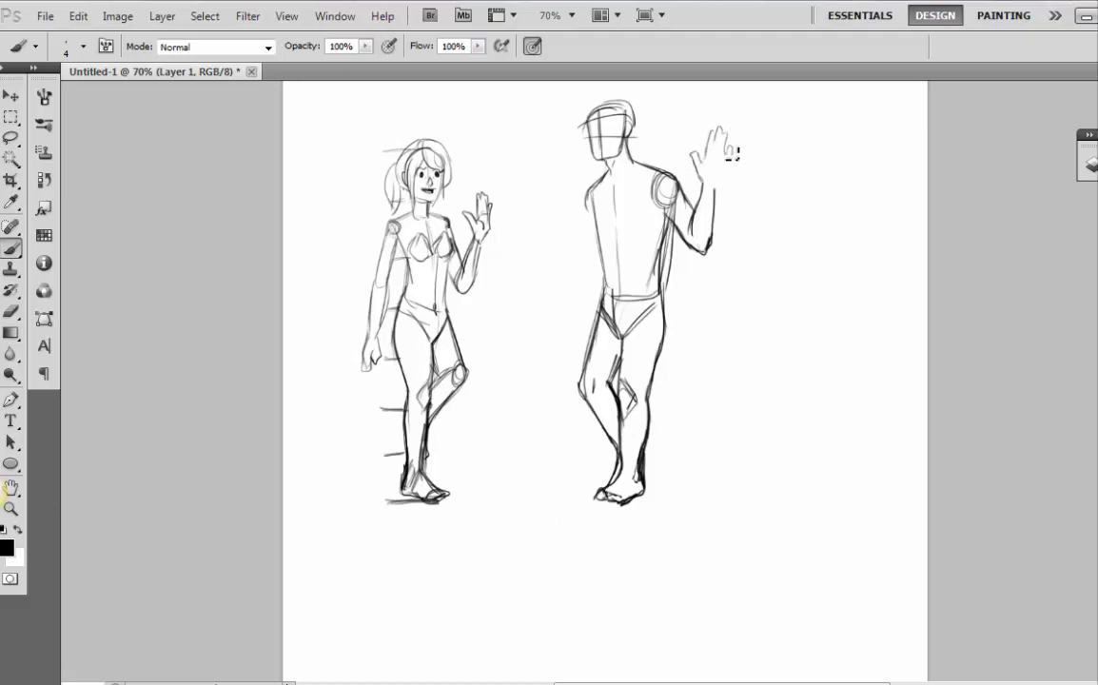
mouse_move(732, 153)
left_mouse_down()
mouse_move(713, 172)
mouse_move(719, 127)
mouse_move(719, 183)
left_mouse_up()
Mark head-length proportion lines beside the male figure, and define its waistline, pelvis, thigh and foot
left_click_drag(598, 108, 572, 107)
left_click_drag(603, 430, 576, 431)
left_click_drag(606, 287, 661, 282)
left_click_drag(599, 302, 621, 337)
mouse_move(659, 302)
left_mouse_down()
mouse_move(624, 340)
mouse_move(613, 311)
mouse_move(577, 381)
left_mouse_up()
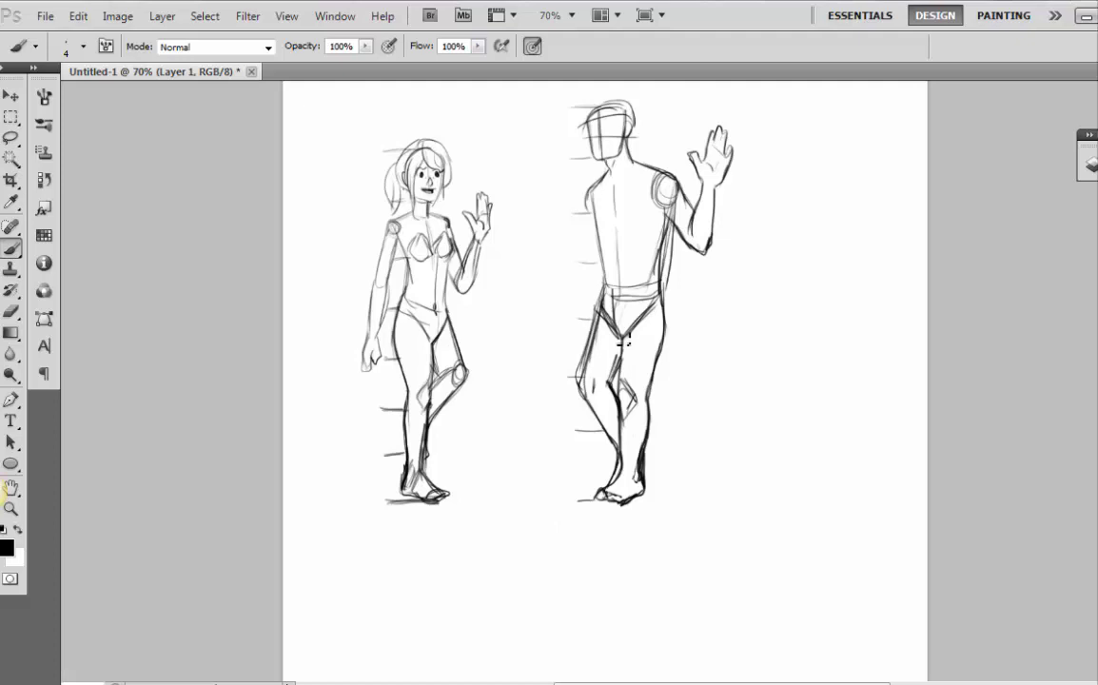
left_click_drag(597, 501, 619, 504)
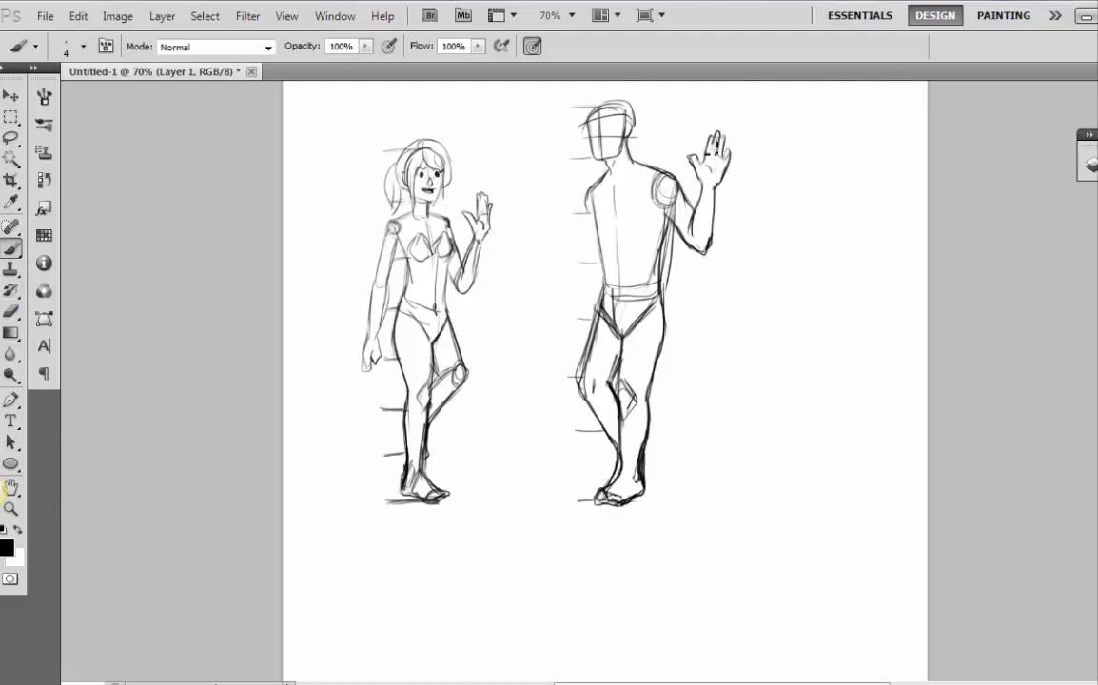
Draw the male figure's other arm tucked behind his back, then his chest details, smiling face and spiky hair
left_click_drag(583, 227, 595, 283)
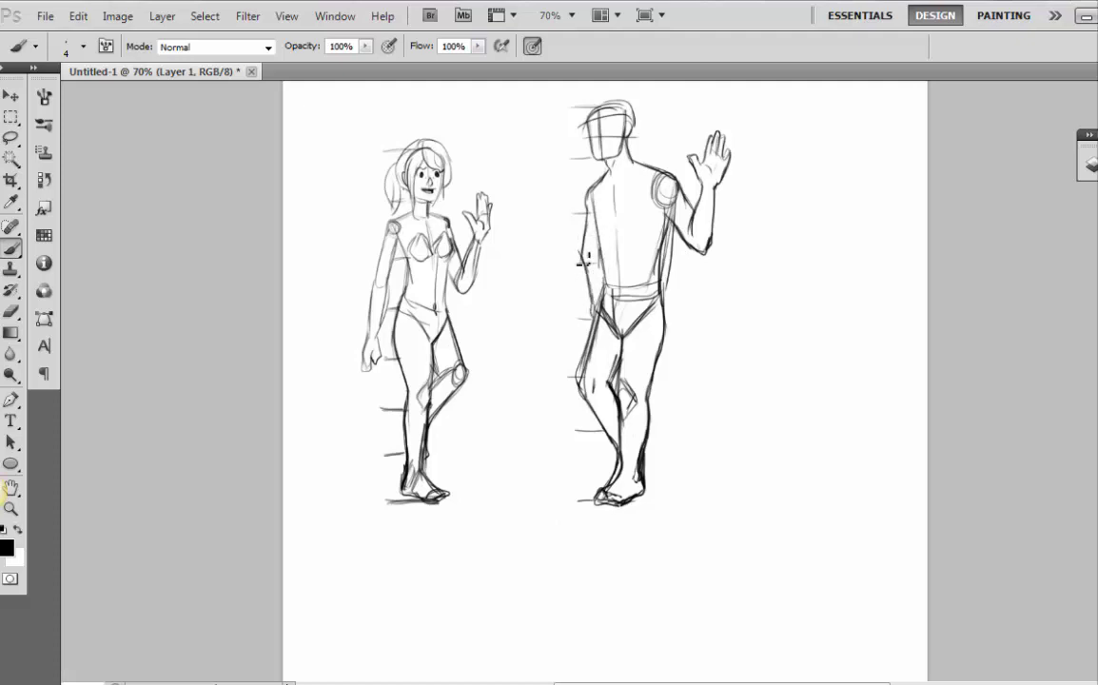
left_click_drag(589, 263, 601, 246)
left_click_drag(602, 247, 607, 285)
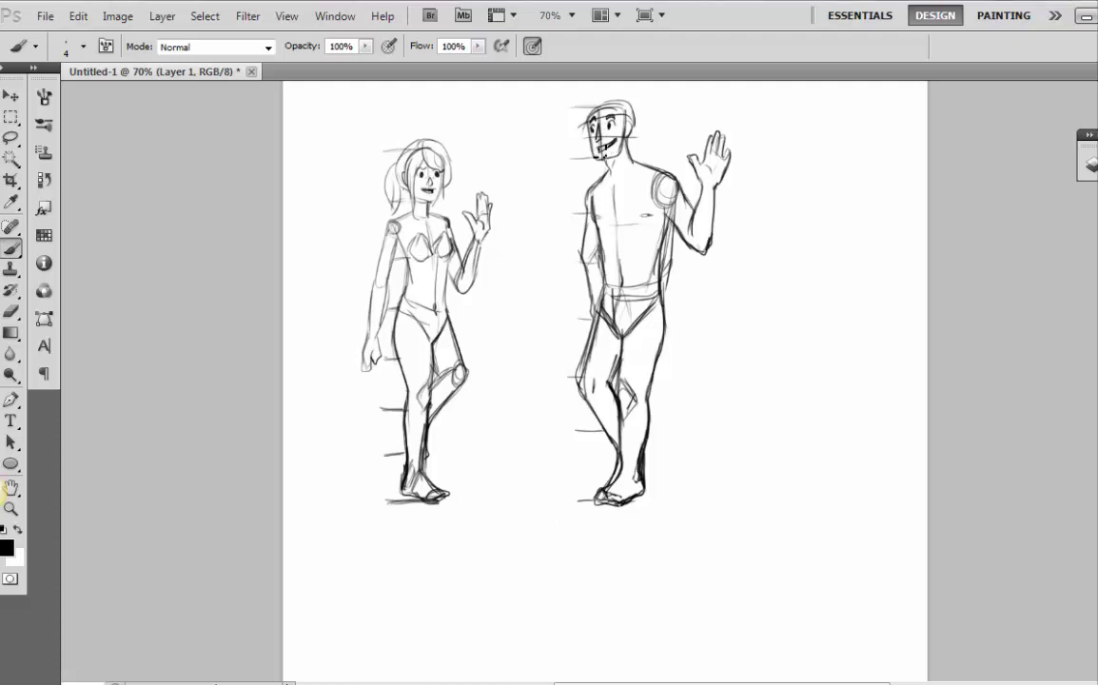
mouse_move(582, 120)
left_mouse_down()
mouse_move(644, 98)
mouse_move(632, 115)
mouse_move(627, 97)
mouse_move(577, 107)
left_mouse_up()
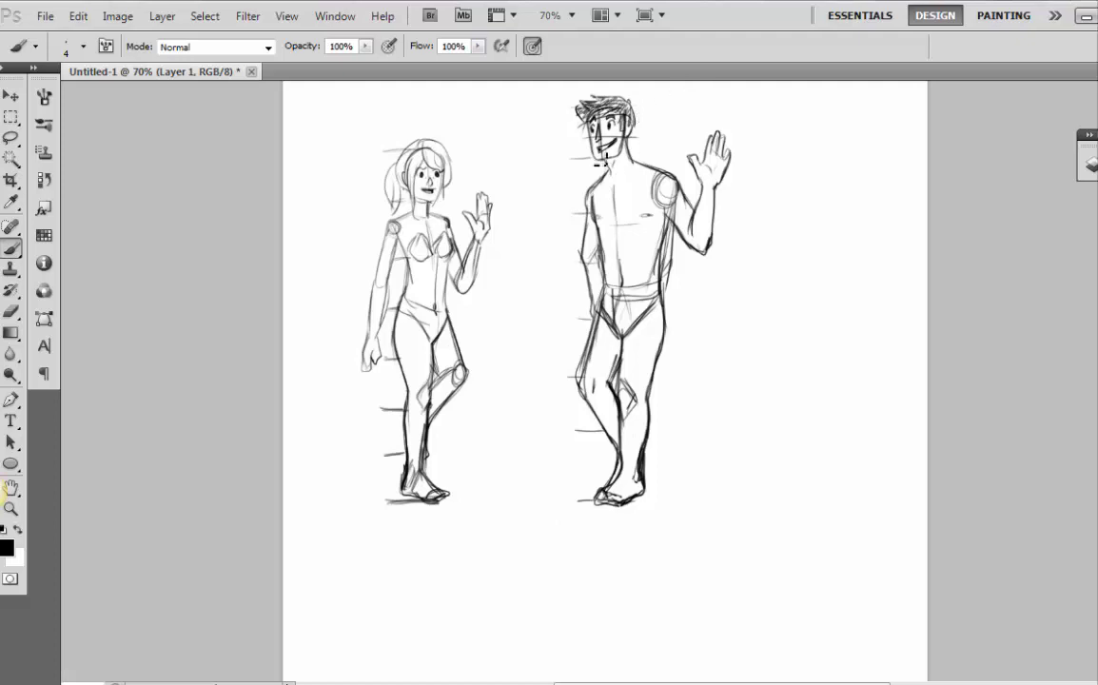
Set the foreground color to dark red with RGB values 192, 8, 8
left_click_drag(553, 15, 539, 16)
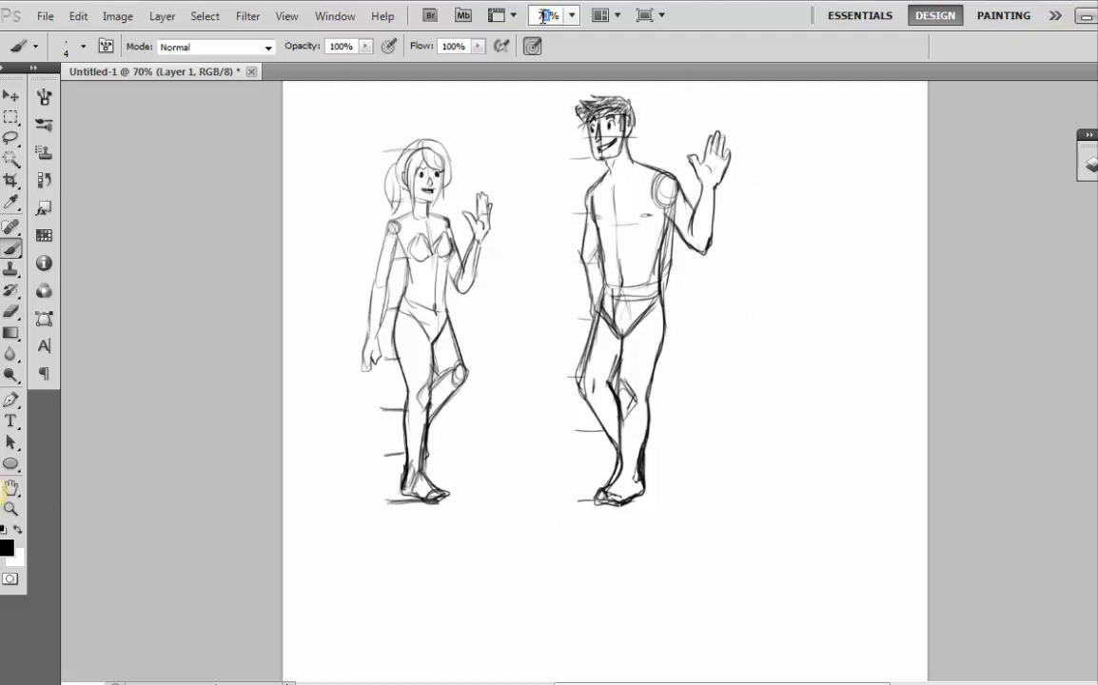
type("90")
key("Return")
scroll(604, 381, "up", 2)
scroll(3, 494, "up", 3)
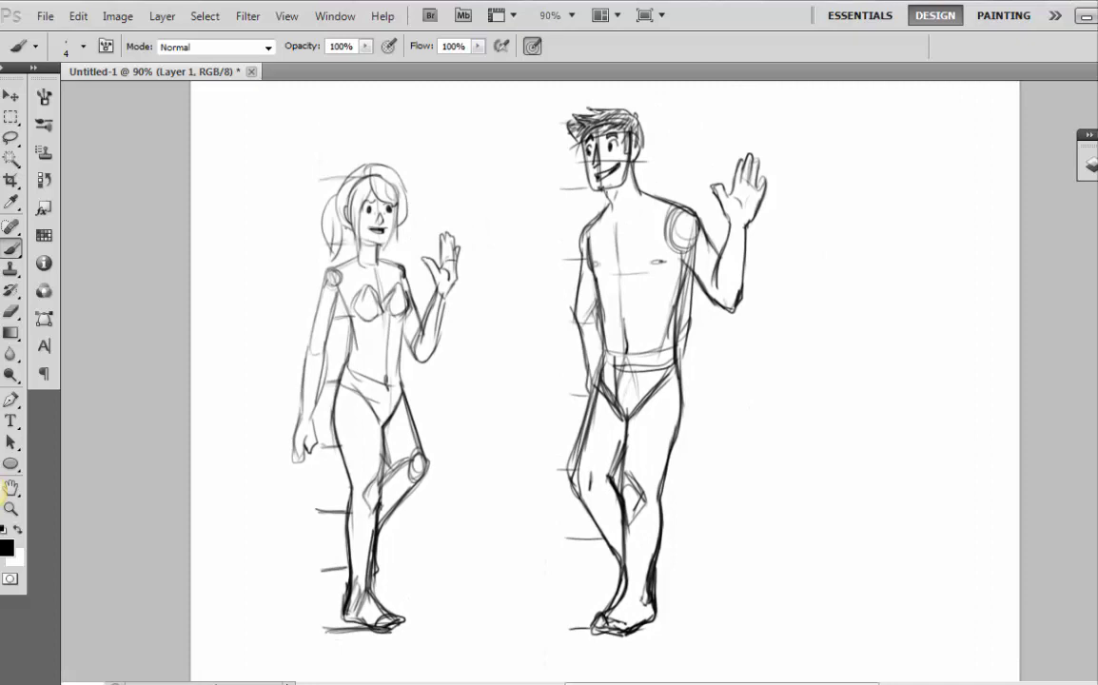
scroll(3, 494, "down", 2)
left_click(7, 547)
left_click(825, 480)
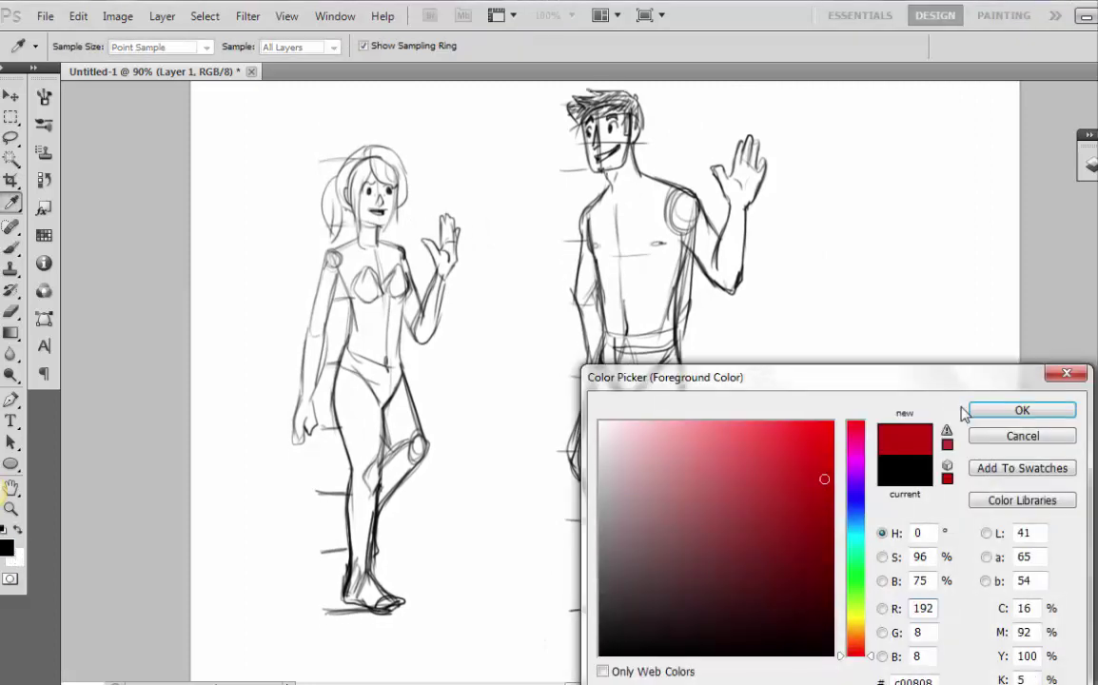
left_click(987, 412)
Outline the female's torso and hips with two overlapping red triangles and sketch a small hourglass shape beside her
left_click_drag(337, 251, 401, 247)
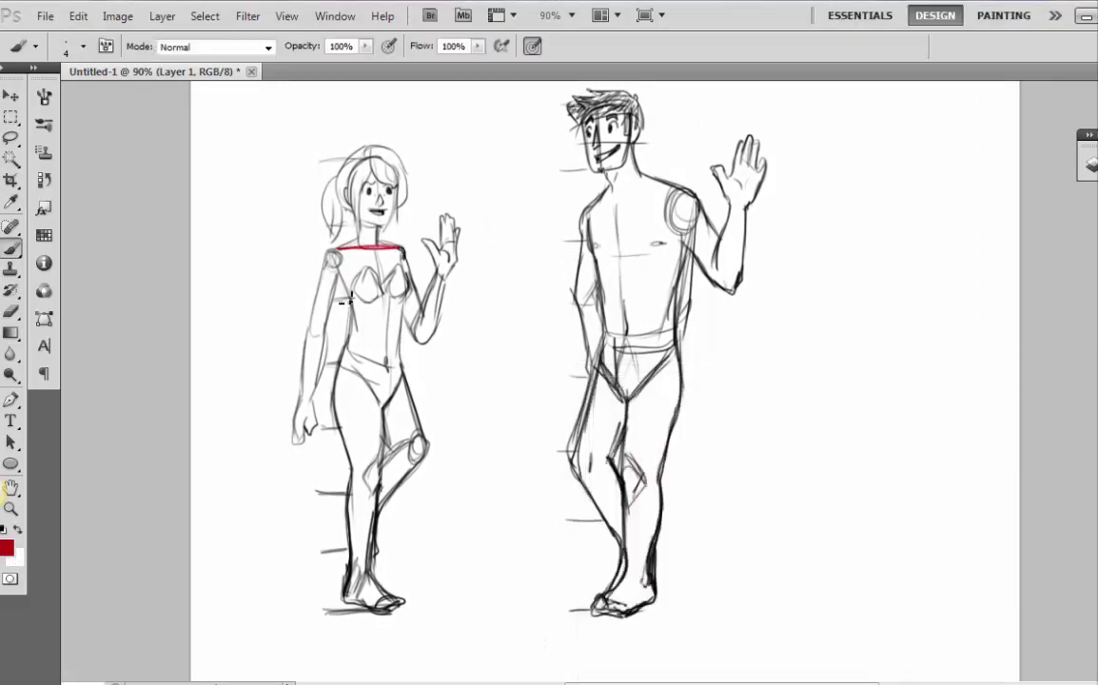
left_click_drag(335, 255, 383, 362)
left_click_drag(402, 254, 386, 364)
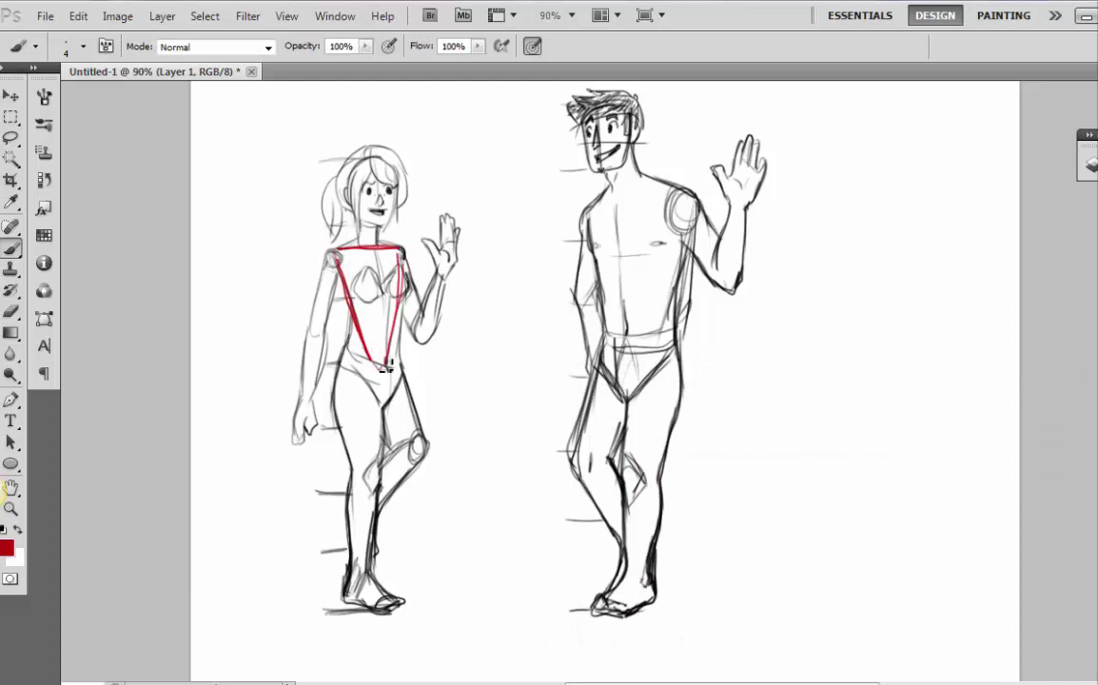
mouse_move(377, 304)
left_mouse_down()
mouse_move(337, 390)
mouse_move(411, 384)
left_mouse_up()
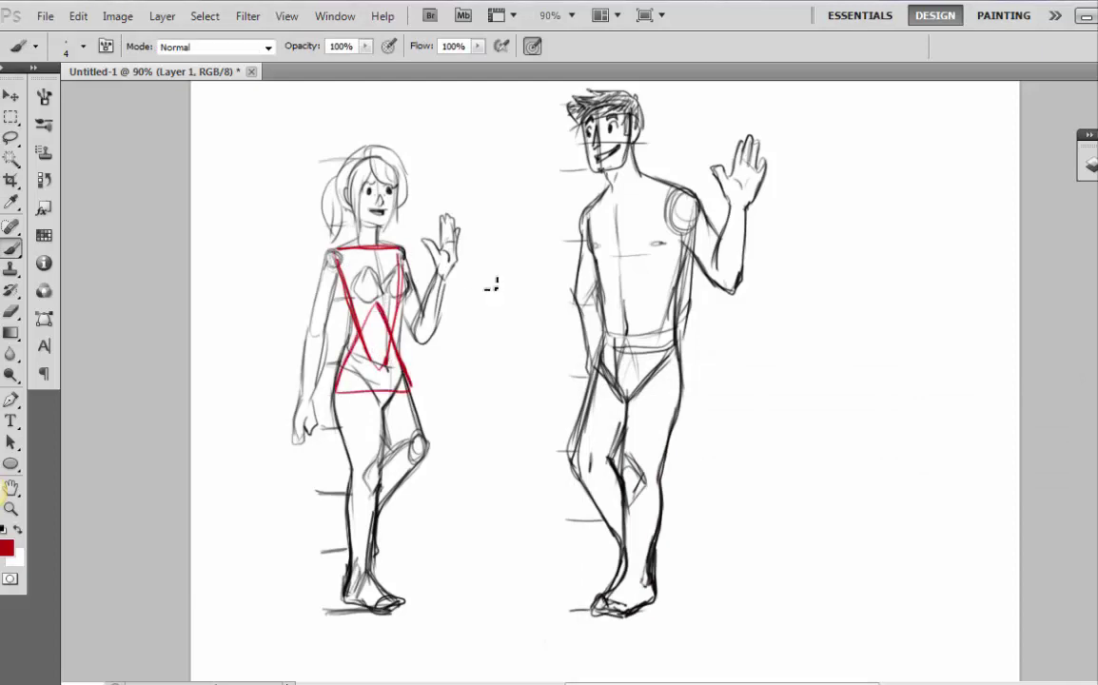
mouse_move(485, 304)
left_mouse_down()
mouse_move(469, 347)
mouse_move(495, 336)
mouse_move(490, 303)
left_mouse_up()
Outline the male's torso in red as a shape tapering from broad shoulders to the waist, with a pelvis block below
left_click_drag(685, 192, 584, 207)
mouse_move(585, 208)
left_mouse_down()
mouse_move(644, 201)
mouse_move(608, 219)
mouse_move(603, 318)
left_mouse_up()
left_click_drag(588, 219, 606, 336)
mouse_move(696, 197)
left_mouse_down()
mouse_move(664, 333)
mouse_move(674, 329)
left_mouse_up()
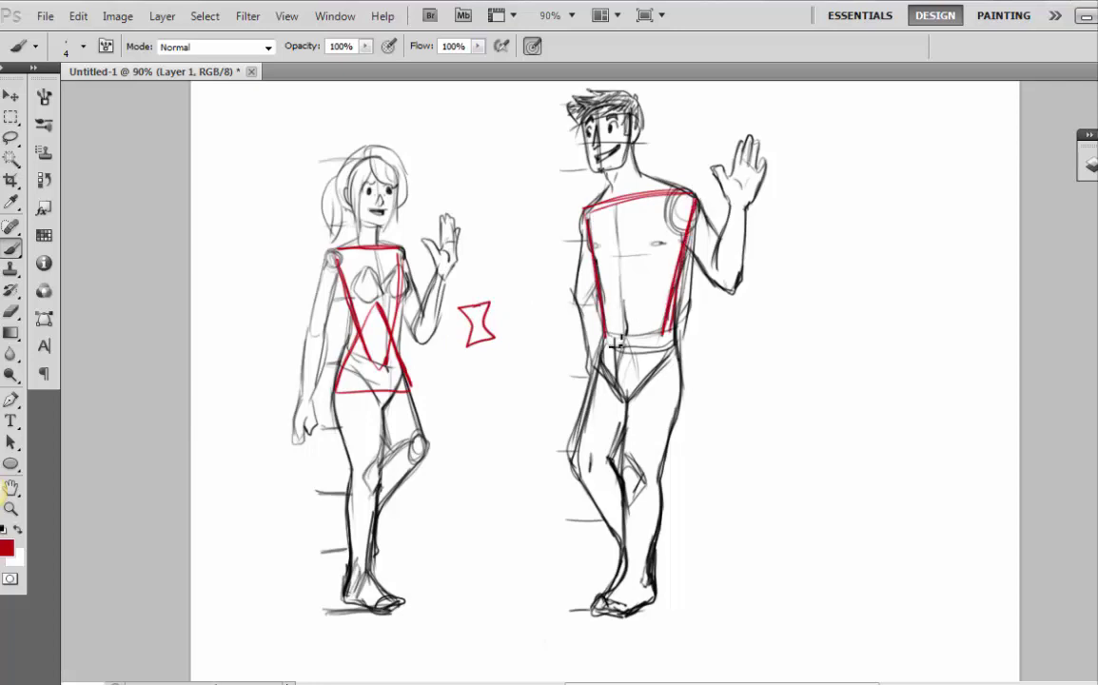
mouse_move(594, 336)
left_mouse_down()
mouse_move(682, 333)
mouse_move(598, 376)
mouse_move(683, 375)
left_mouse_up()
left_click_drag(682, 333, 682, 375)
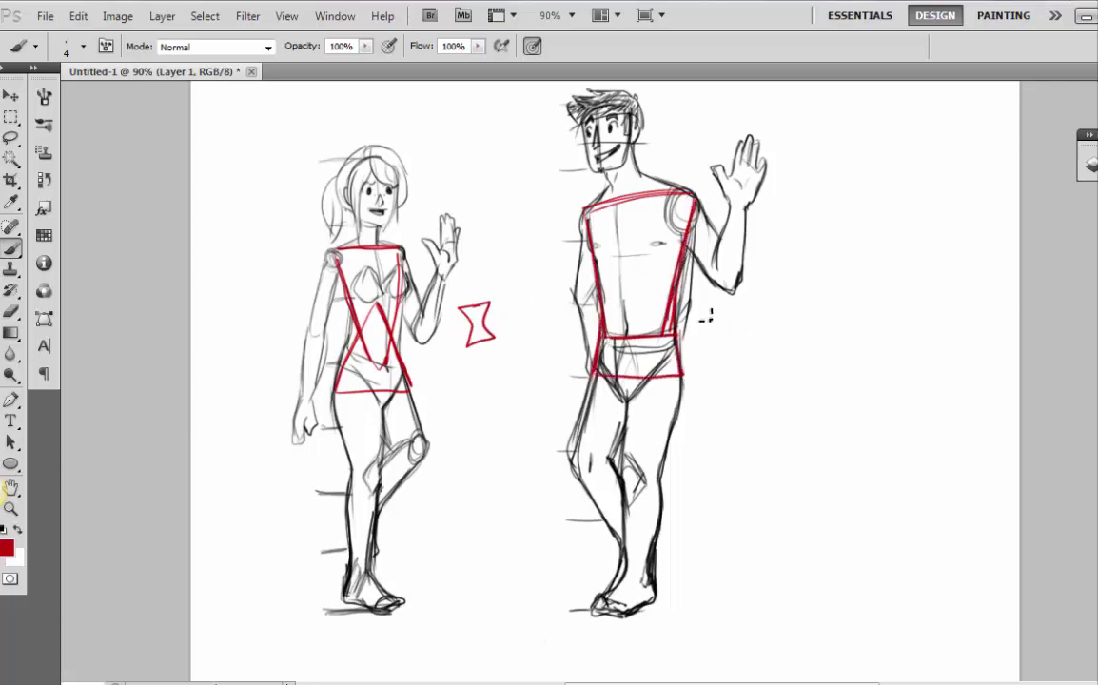
Sketch a red trapezoid with a wide top and narrow base beside the male figure's hips
left_click_drag(702, 315, 764, 312)
left_click_drag(704, 316, 719, 376)
mouse_move(762, 315)
left_mouse_down()
mouse_move(752, 375)
mouse_move(717, 379)
left_mouse_up()
left_click_drag(718, 379, 751, 377)
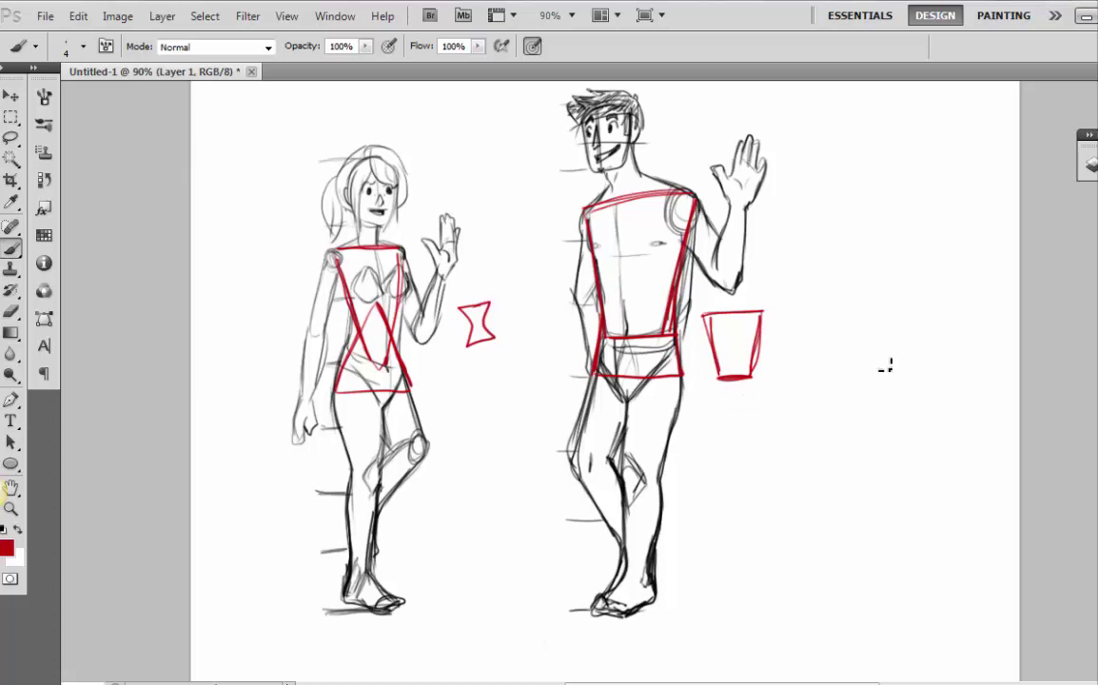
Hide the layer holding the two adult figures and create a new empty layer
left_click(1092, 166)
left_click(881, 233)
left_click(1025, 376)
left_click(1042, 158)
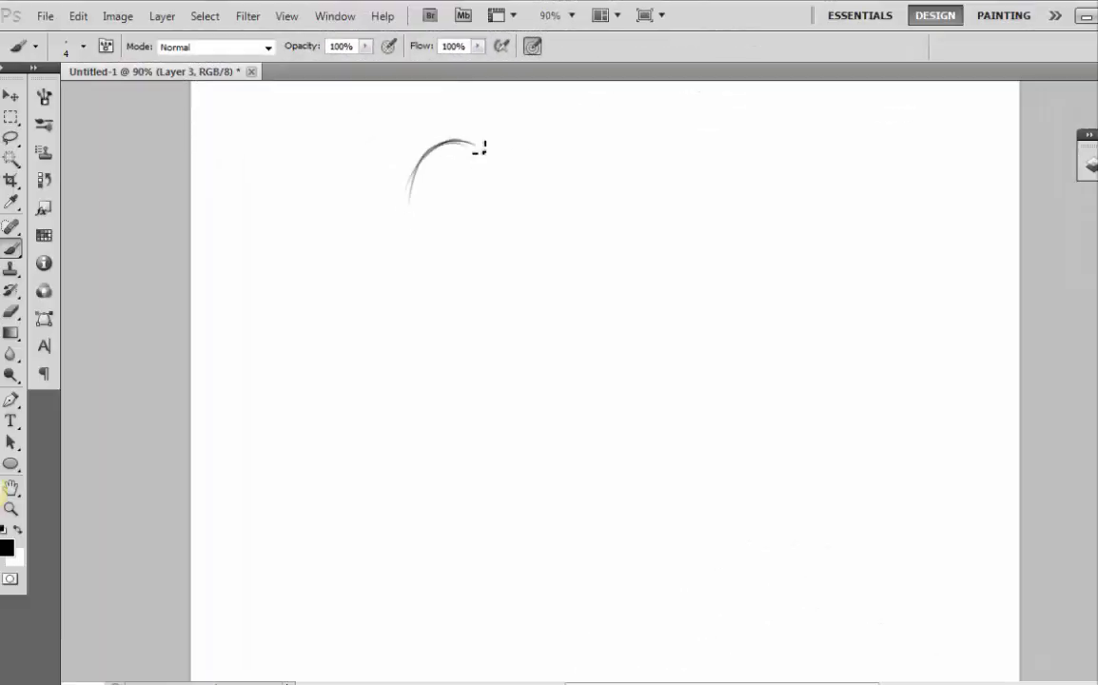
Sketch a child figure in black with a large round head, short neck, small torso and pelvis
mouse_move(481, 147)
left_mouse_down()
mouse_move(421, 205)
mouse_move(463, 237)
mouse_move(500, 206)
mouse_move(485, 244)
mouse_move(429, 248)
mouse_move(456, 267)
mouse_move(401, 275)
mouse_move(404, 358)
left_mouse_up()
mouse_move(455, 252)
left_mouse_down()
mouse_move(498, 281)
mouse_move(481, 358)
left_mouse_up()
left_click_drag(488, 307, 473, 358)
mouse_move(473, 359)
left_mouse_down()
mouse_move(425, 371)
mouse_move(465, 373)
mouse_move(397, 368)
mouse_move(395, 385)
mouse_move(465, 385)
left_mouse_up()
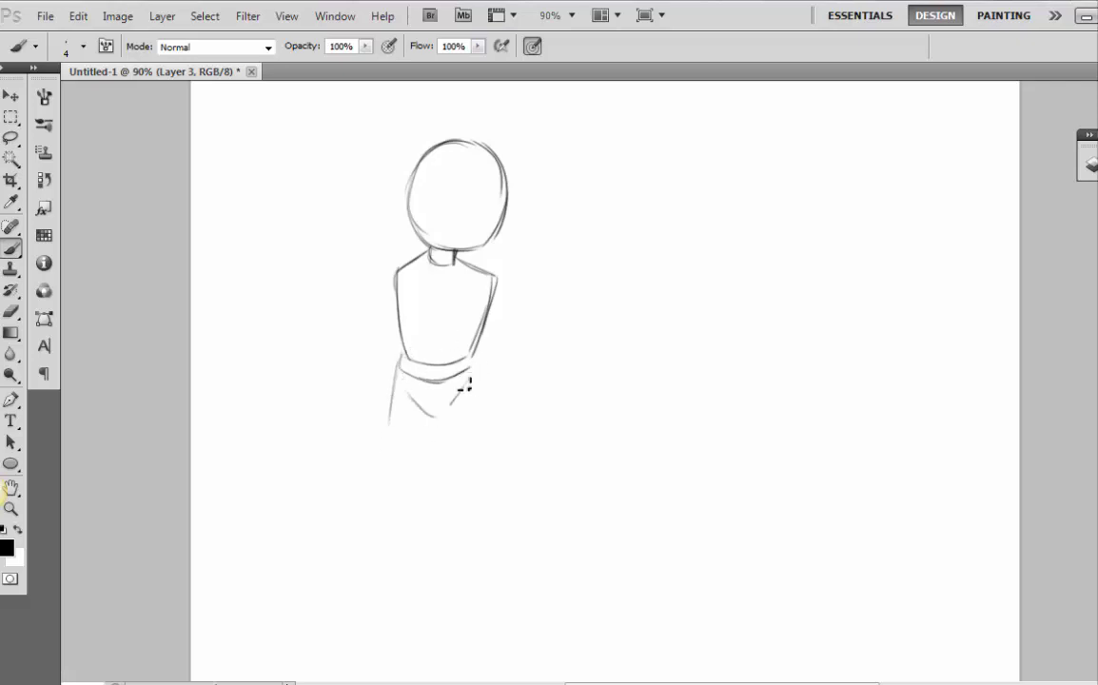
Draw the child's two thighs with oval knee joints
left_click_drag(396, 370, 398, 461)
left_click_drag(391, 414, 396, 471)
mouse_move(433, 418)
left_mouse_down()
mouse_move(418, 471)
mouse_move(434, 476)
left_mouse_up()
left_click_drag(475, 359, 465, 472)
left_click_drag(474, 383, 454, 492)
left_click_drag(401, 456, 412, 477)
mouse_move(447, 464)
left_mouse_down()
mouse_move(444, 497)
mouse_move(449, 465)
left_mouse_up()
Draw the child's lower legs and both feet
left_click_drag(396, 474, 400, 539)
left_click_drag(420, 463, 419, 529)
left_click_drag(420, 485, 413, 543)
left_click_drag(429, 466, 424, 540)
mouse_move(465, 473)
left_mouse_down()
mouse_move(444, 543)
mouse_move(381, 562)
left_mouse_up()
mouse_move(416, 535)
left_mouse_down()
mouse_move(401, 576)
mouse_move(455, 569)
left_mouse_up()
left_click_drag(422, 568, 456, 574)
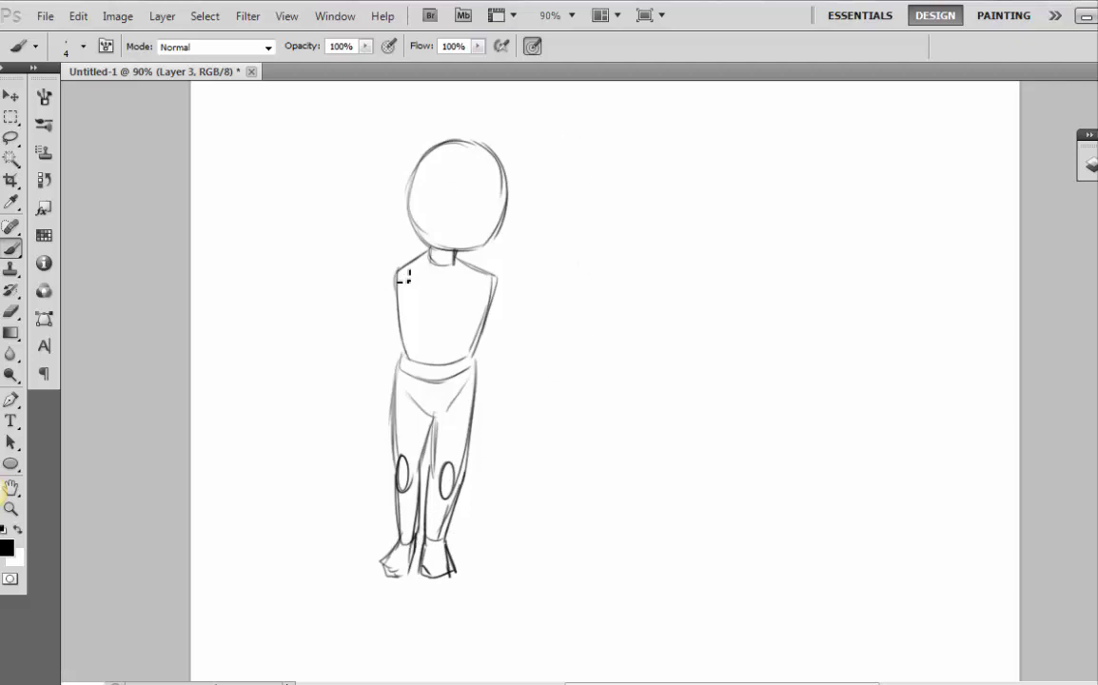
Draw the child's arms with shoulder joints, one bent behind the back and the other hanging straight down
mouse_move(404, 277)
left_mouse_down()
mouse_move(385, 282)
mouse_move(385, 366)
left_mouse_up()
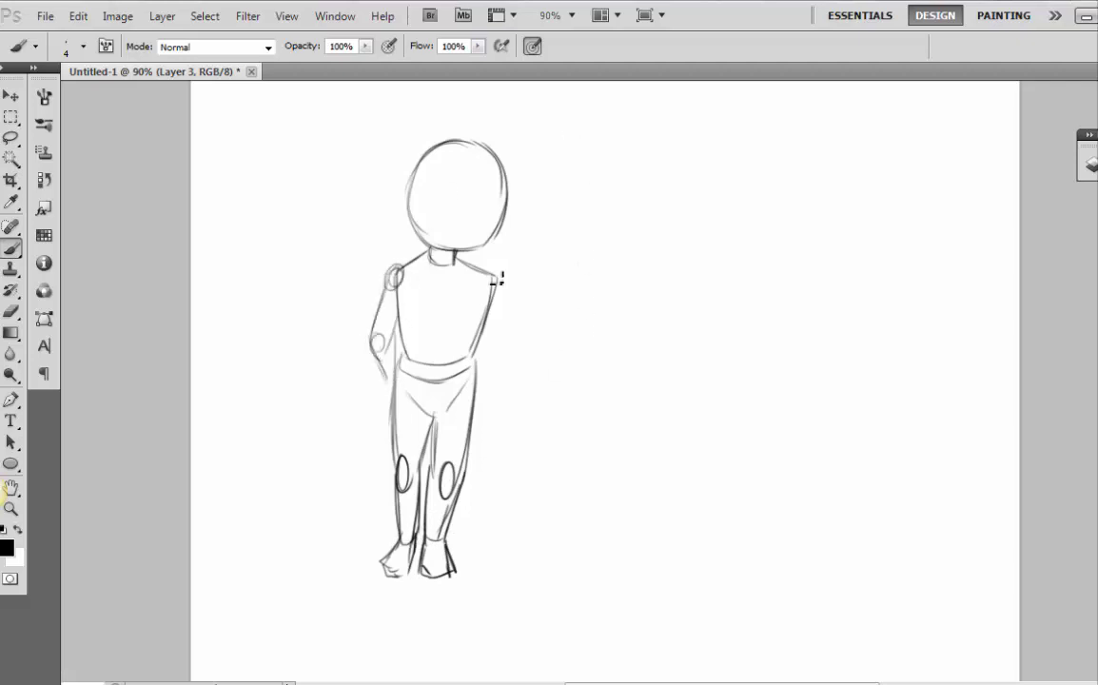
left_click_drag(495, 279, 504, 367)
left_click_drag(487, 300, 502, 418)
mouse_move(483, 366)
left_mouse_down()
mouse_move(483, 422)
mouse_move(504, 487)
left_mouse_up()
Draw a teddy bear's head with round ears and a worried face below the child's hanging hand
mouse_move(508, 419)
left_mouse_down()
mouse_move(544, 459)
mouse_move(540, 475)
left_mouse_up()
left_click_drag(530, 416, 542, 426)
left_click_drag(476, 431, 478, 460)
left_click_drag(480, 439, 476, 453)
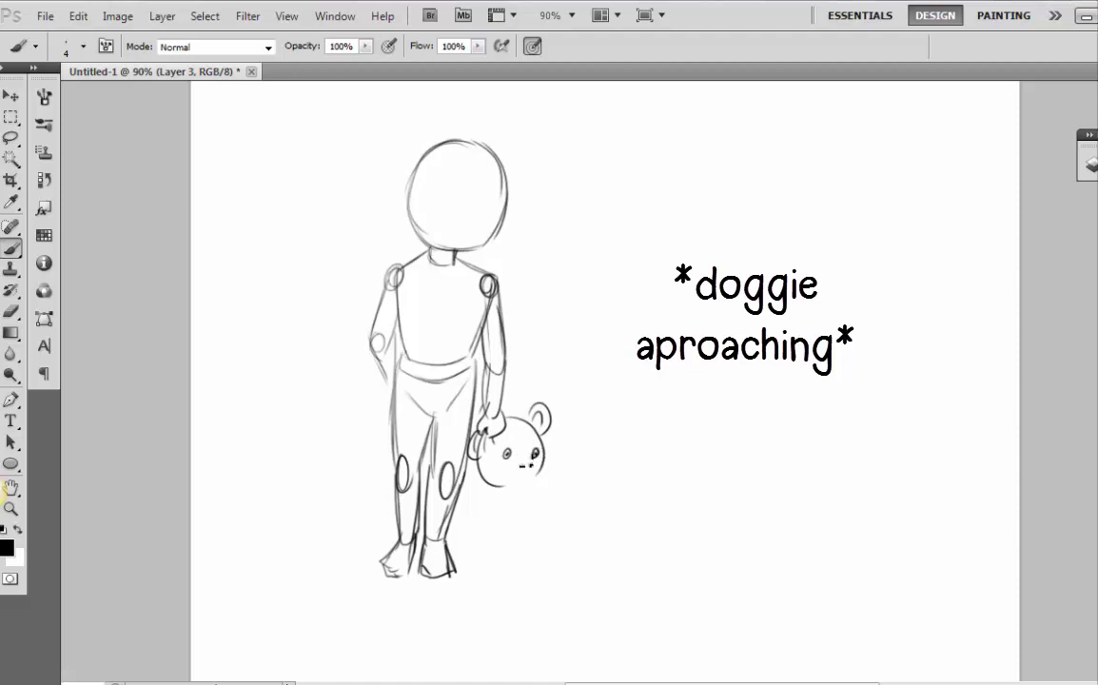
left_click_drag(504, 447, 513, 441)
left_click_drag(528, 438, 541, 446)
Draw the teddy bear's body with an oval belly, two arms and two legs
left_click_drag(504, 489, 506, 536)
left_click_drag(536, 481, 544, 539)
mouse_move(542, 477)
left_mouse_down()
mouse_move(569, 517)
mouse_move(529, 501)
left_mouse_up()
mouse_move(511, 545)
left_mouse_down()
mouse_move(561, 580)
mouse_move(539, 555)
left_mouse_up()
mouse_move(548, 536)
left_mouse_down()
mouse_move(566, 575)
mouse_move(558, 569)
left_mouse_up()
left_click_drag(544, 569, 544, 577)
left_click_drag(566, 562, 571, 565)
Handwrite "Help!" beside the teddy bear with a speech mark pointing to its head
left_click_drag(570, 430, 615, 457)
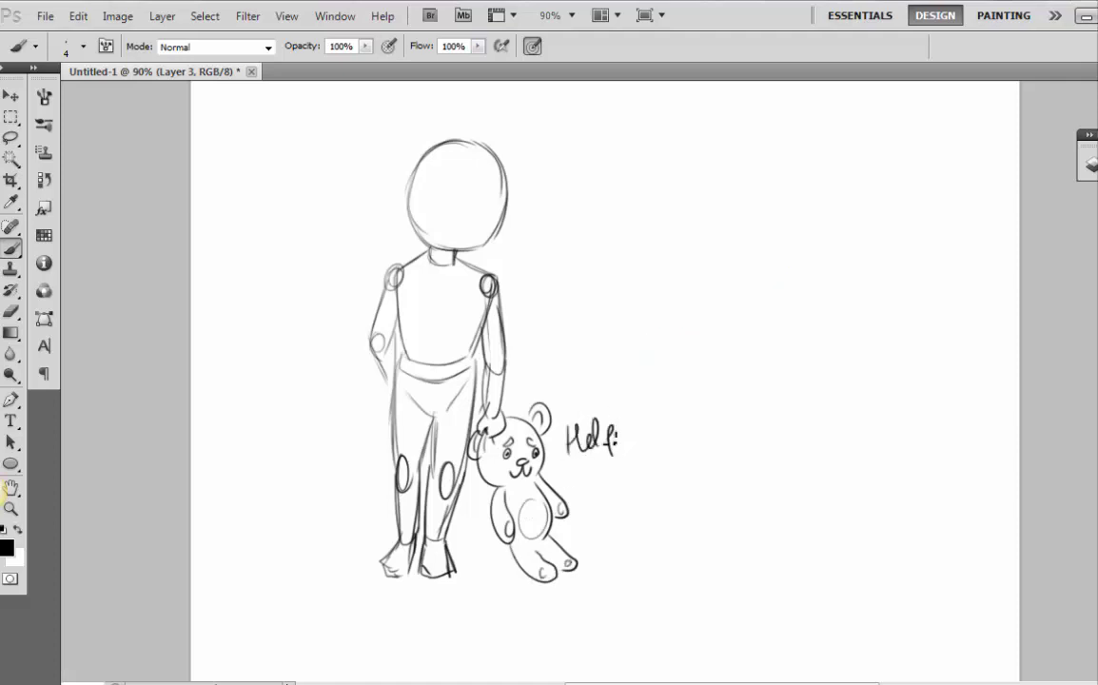
left_click_drag(619, 400, 621, 448)
left_click_drag(564, 426, 557, 471)
Define the child's shoes and draw a frightened face with wide eyes and open mouth along a head guide line
mouse_move(381, 560)
left_mouse_down()
mouse_move(400, 573)
mouse_move(455, 569)
left_mouse_up()
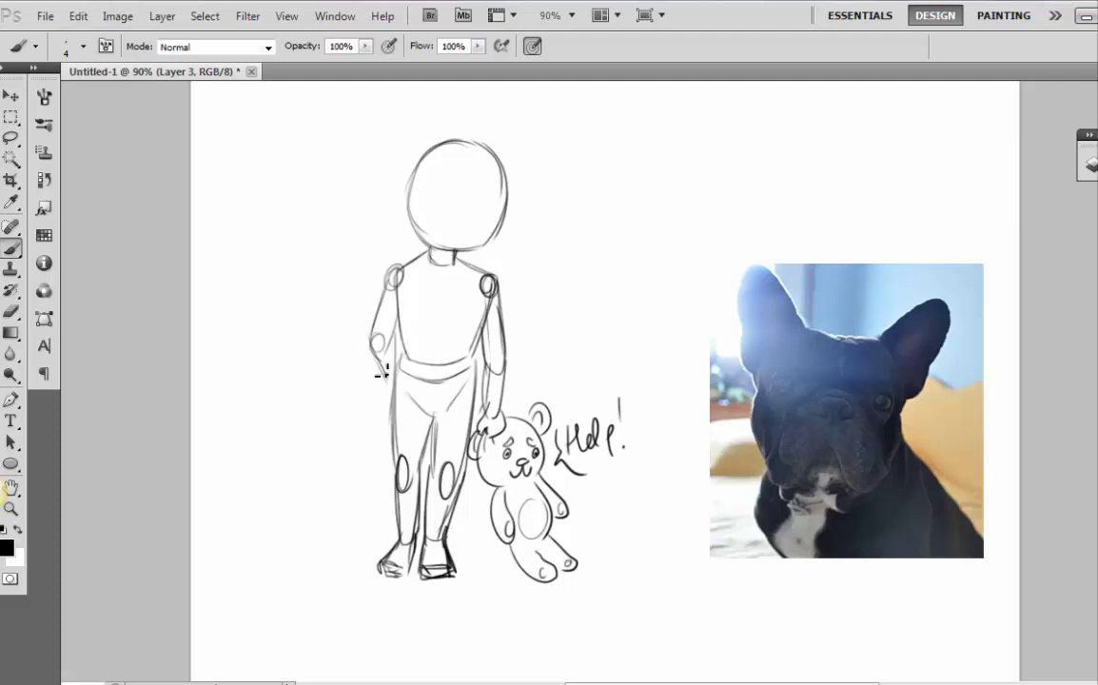
left_click_drag(466, 144, 449, 232)
left_click_drag(461, 167, 440, 245)
mouse_move(447, 188)
left_mouse_down()
mouse_move(425, 198)
mouse_move(438, 182)
mouse_move(427, 202)
mouse_move(488, 190)
mouse_move(474, 212)
mouse_move(445, 197)
mouse_move(446, 186)
mouse_move(489, 193)
mouse_move(478, 180)
left_mouse_up()
left_click_drag(445, 227, 442, 240)
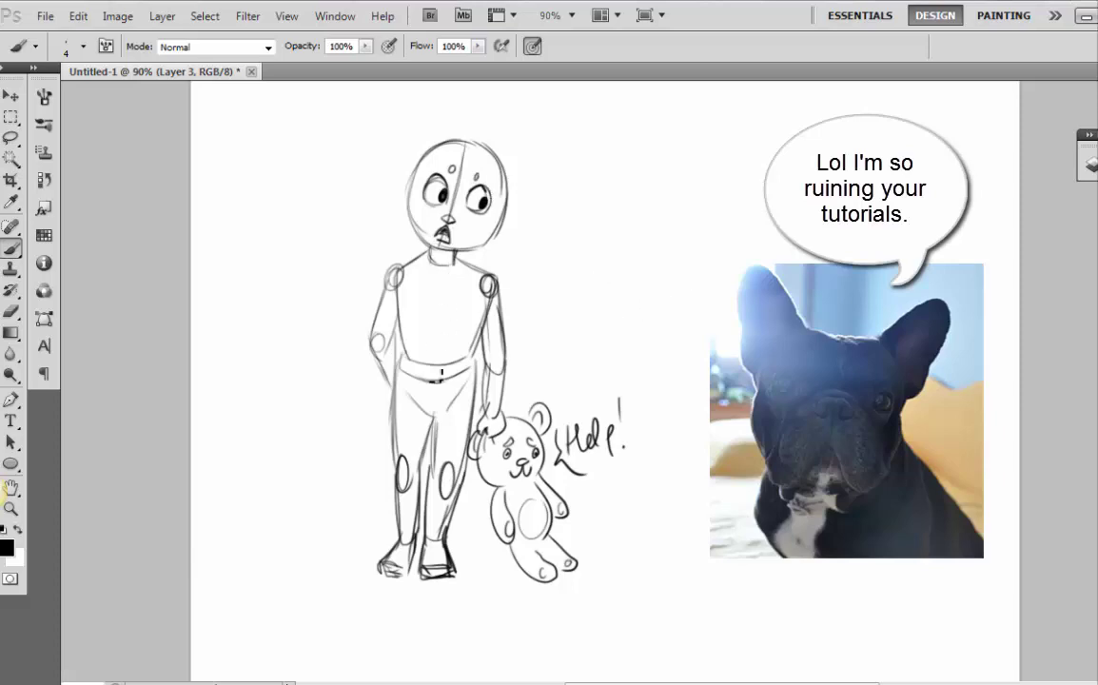
Draw the child's torso center line and mark head-length proportion lines from the top of the head to the feet
left_click_drag(440, 371, 438, 267)
left_click_drag(405, 141, 457, 139)
left_click_drag(388, 244, 430, 249)
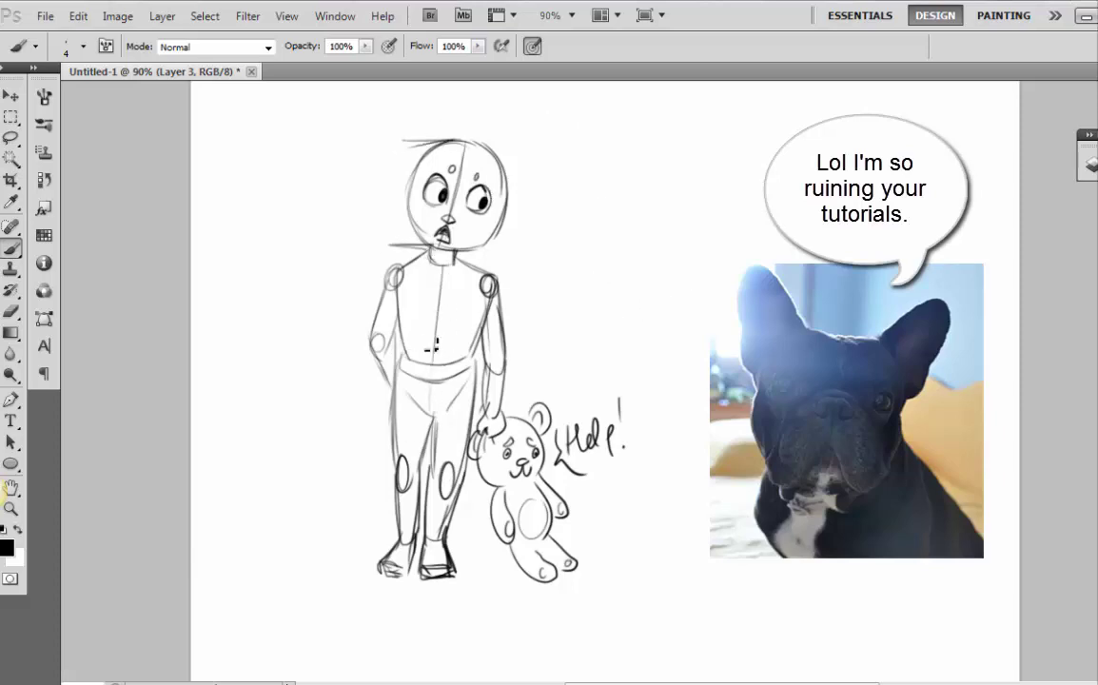
left_click_drag(433, 343, 392, 346)
left_click_drag(392, 348, 434, 354)
left_click_drag(393, 449, 438, 446)
left_click_drag(386, 558, 442, 553)
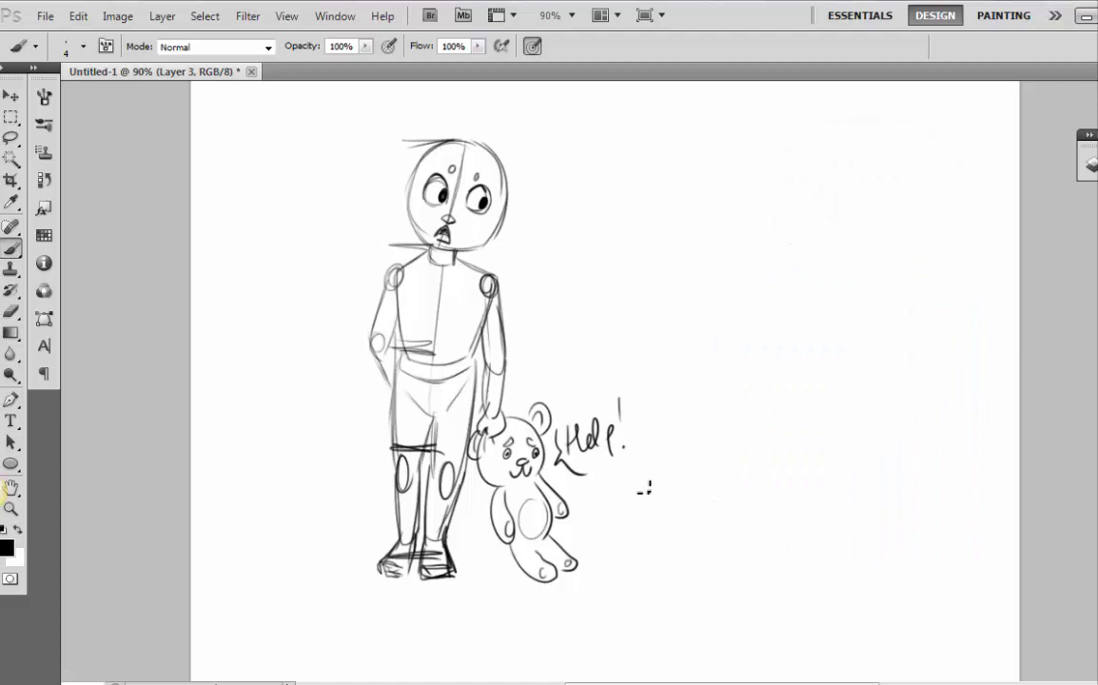
Handwrite "4 heads" beside the child figure with "+ ~" underneath
left_click_drag(605, 179, 620, 211)
mouse_move(613, 186)
left_mouse_down()
mouse_move(611, 228)
mouse_move(647, 219)
left_mouse_up()
left_click_drag(659, 207, 678, 219)
left_click_drag(689, 185, 691, 219)
left_click_drag(705, 200, 696, 217)
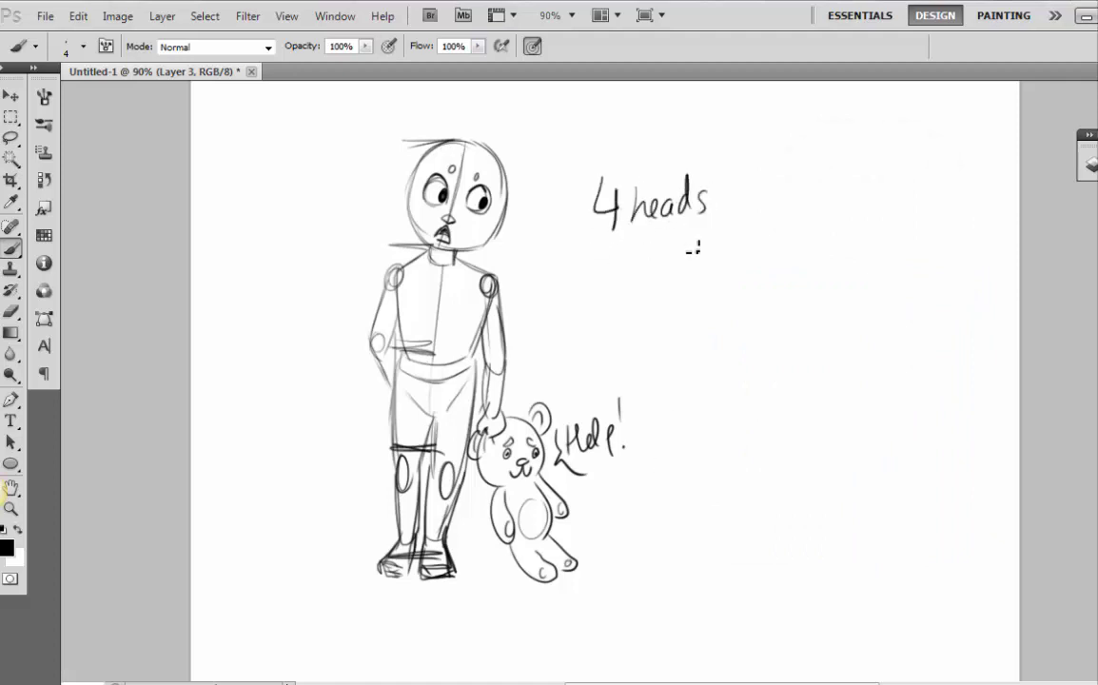
mouse_move(654, 250)
left_mouse_down()
mouse_move(654, 267)
mouse_move(663, 258)
left_mouse_up()
left_click_drag(683, 265, 721, 255)
Delete the layer with the child drawing and create a new blank layer in its place
left_click(1091, 166)
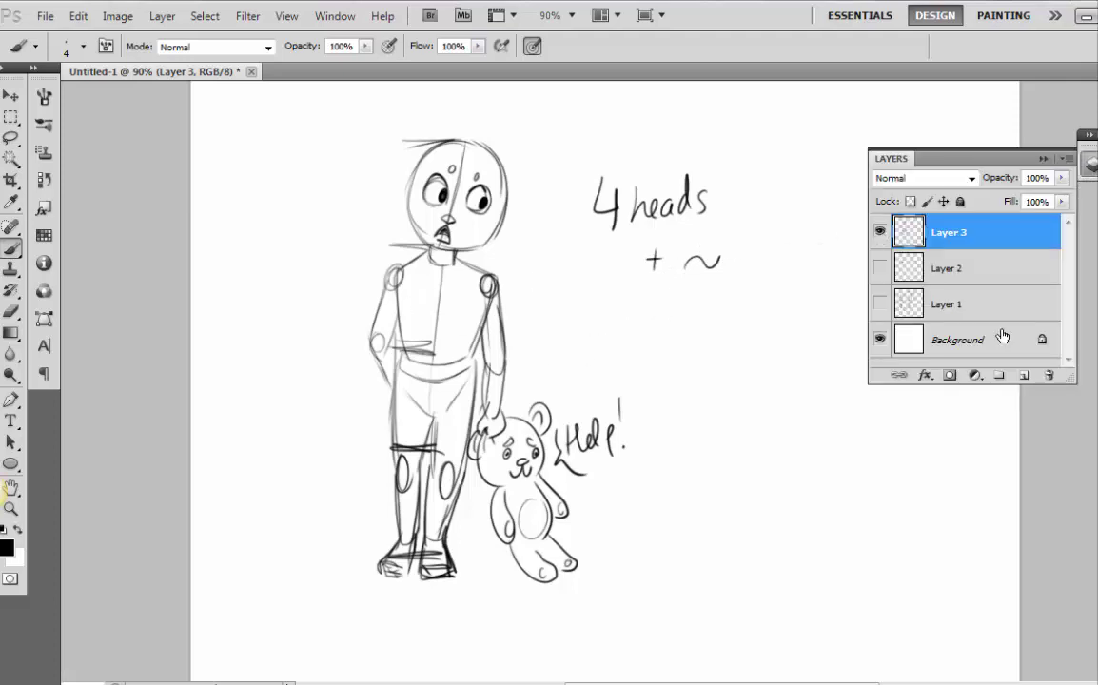
left_click(1050, 376)
left_click(1023, 376)
key("F7")
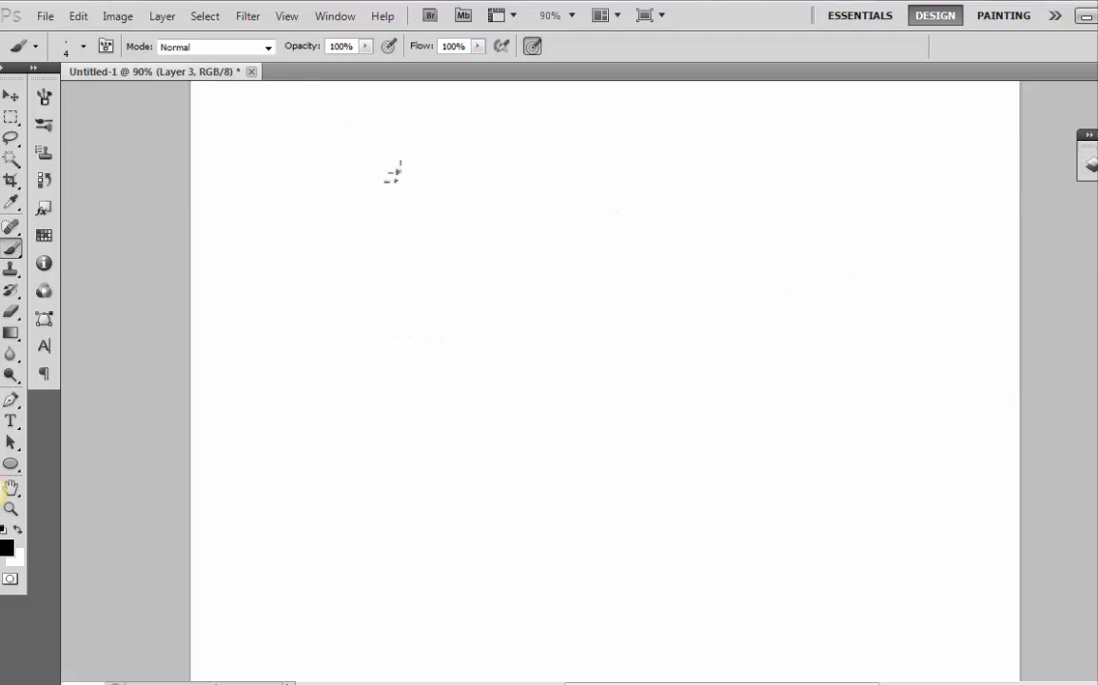
Sketch a reclining figure's head with a face guide line and ear, then the neck and shoulder joints
mouse_move(444, 181)
left_mouse_down()
mouse_move(409, 176)
mouse_move(361, 213)
mouse_move(397, 275)
mouse_move(419, 286)
mouse_move(466, 197)
left_mouse_up()
left_click_drag(386, 194, 402, 280)
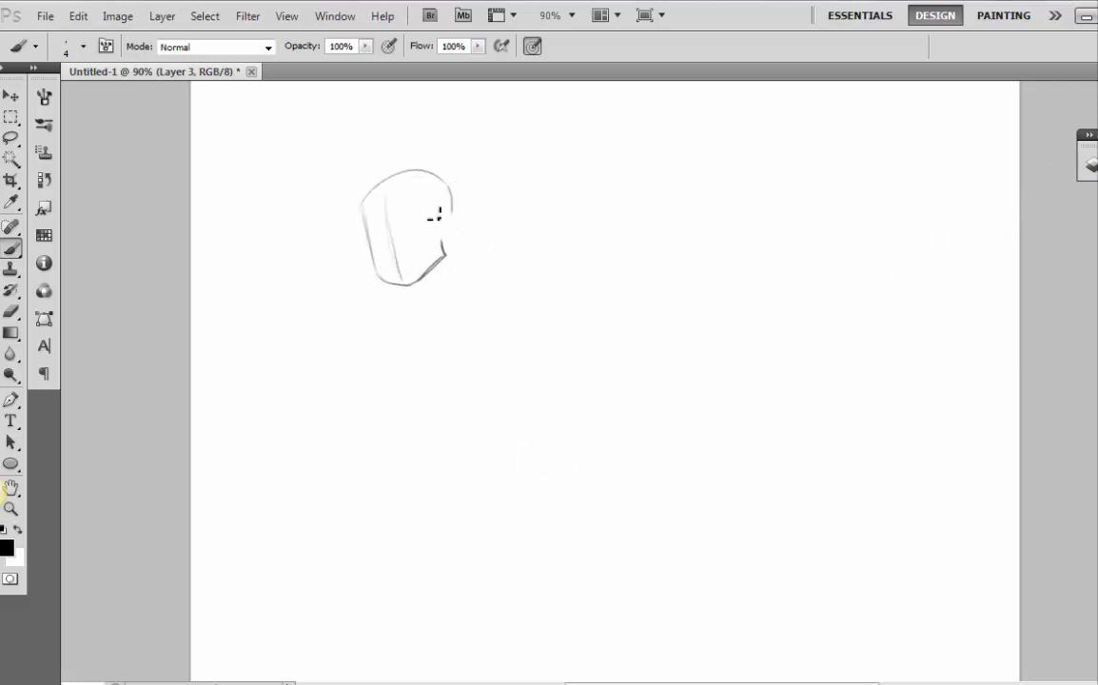
left_click_drag(436, 207, 445, 238)
mouse_move(451, 237)
left_mouse_down()
mouse_move(472, 268)
mouse_move(435, 299)
mouse_move(474, 270)
mouse_move(528, 271)
left_mouse_up()
mouse_move(399, 285)
left_mouse_down()
mouse_move(457, 344)
mouse_move(523, 296)
left_mouse_up()
Draw the reclining figure's torso lying on its front, with the waist edge and rounded hips
mouse_move(417, 313)
left_mouse_down()
mouse_move(485, 357)
mouse_move(513, 359)
left_mouse_up()
left_click_drag(531, 283, 566, 302)
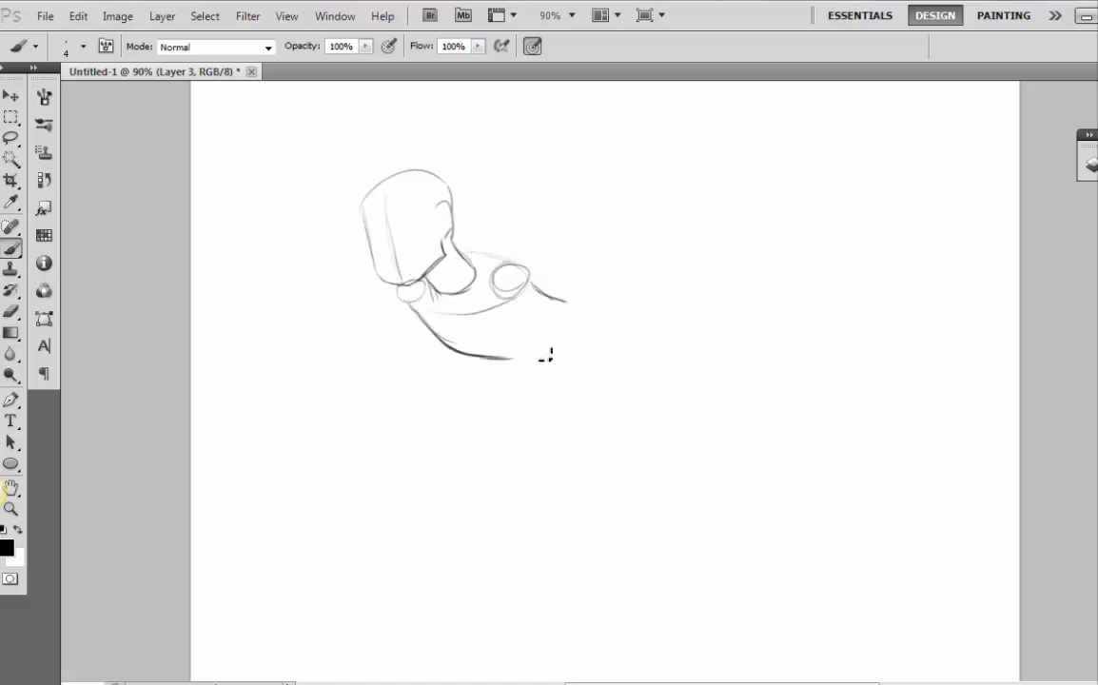
left_click_drag(512, 359, 565, 357)
left_click_drag(566, 305, 573, 352)
mouse_move(449, 312)
left_mouse_down()
mouse_move(485, 351)
mouse_move(528, 356)
left_mouse_up()
mouse_move(464, 252)
left_mouse_down()
mouse_move(630, 287)
mouse_move(653, 325)
left_mouse_up()
left_click_drag(572, 359, 652, 341)
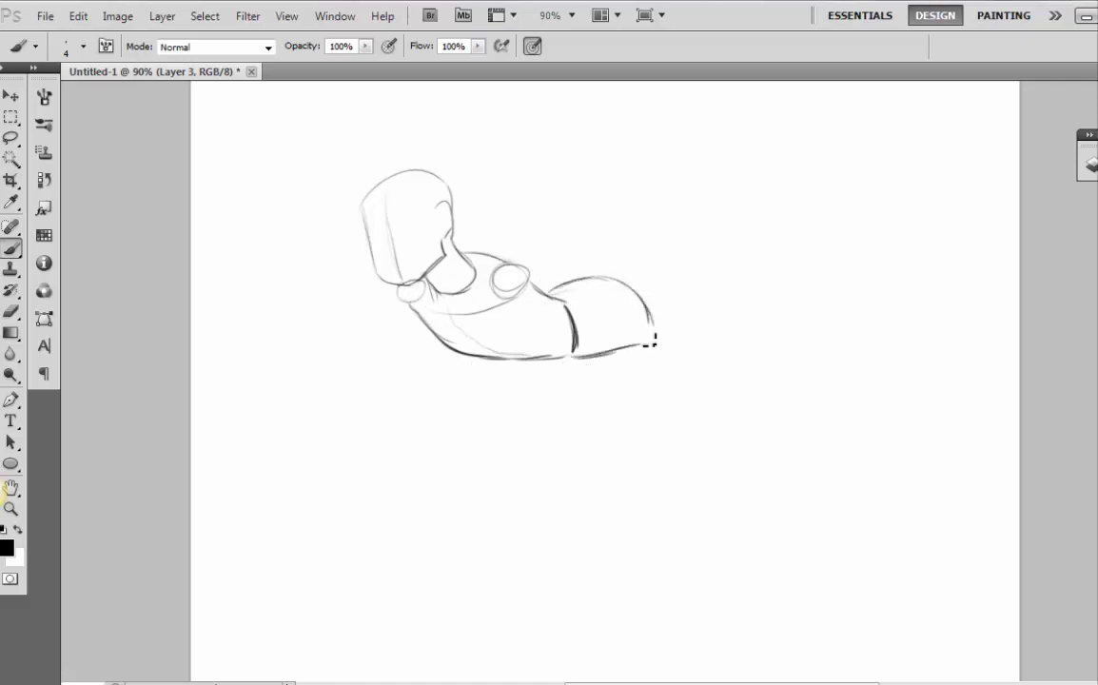
Draw the near leg stretched out flat behind the hips, with knee, calf and foot
left_click_drag(633, 284, 735, 291)
mouse_move(650, 340)
left_mouse_down()
mouse_move(742, 328)
mouse_move(743, 309)
mouse_move(810, 289)
mouse_move(833, 296)
left_mouse_up()
left_click_drag(744, 291, 838, 291)
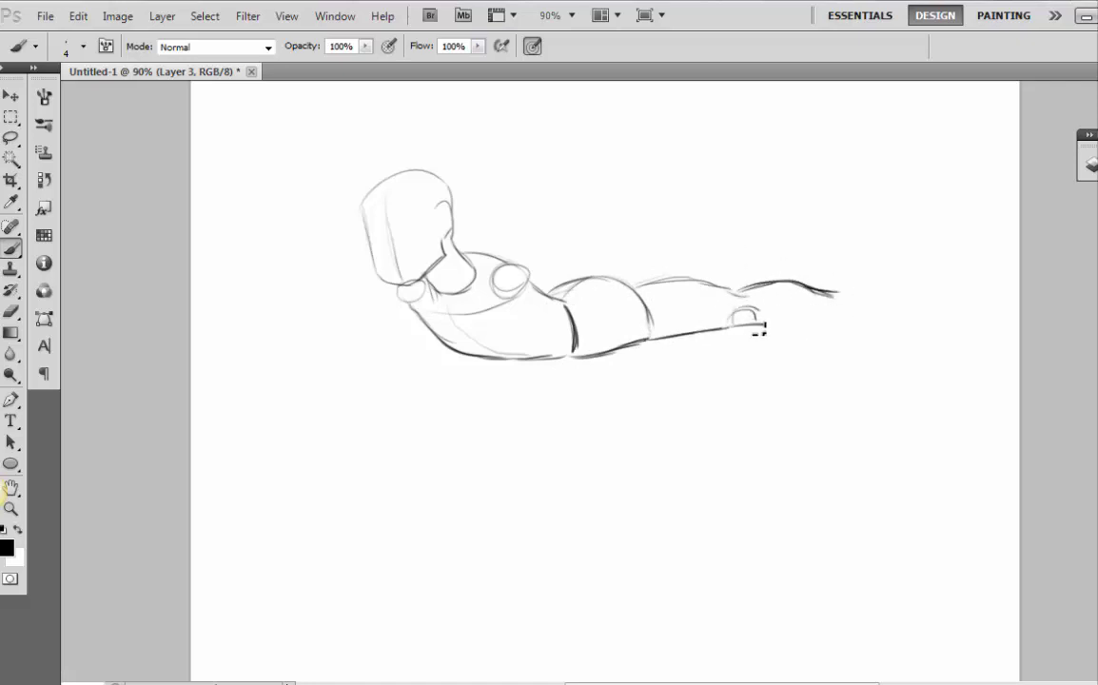
mouse_move(761, 325)
left_mouse_down()
mouse_move(847, 307)
mouse_move(865, 279)
left_mouse_up()
left_click_drag(884, 302, 898, 300)
Draw the far leg bent at the knee with the shin raised upright, and refine its foot
mouse_move(624, 278)
left_mouse_down()
mouse_move(672, 277)
mouse_move(706, 241)
mouse_move(704, 226)
left_mouse_up()
mouse_move(734, 283)
left_mouse_down()
mouse_move(735, 236)
mouse_move(715, 255)
mouse_move(712, 204)
left_mouse_up()
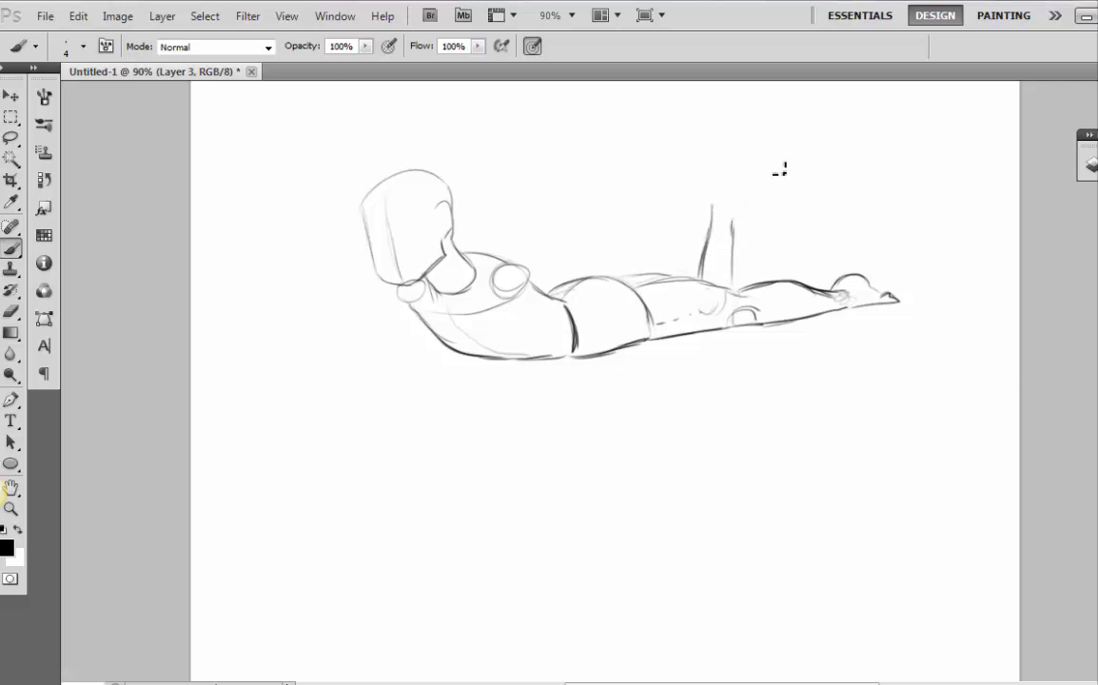
mouse_move(743, 186)
left_mouse_down()
mouse_move(719, 207)
mouse_move(748, 193)
left_mouse_up()
left_click_drag(758, 221, 765, 206)
key("e")
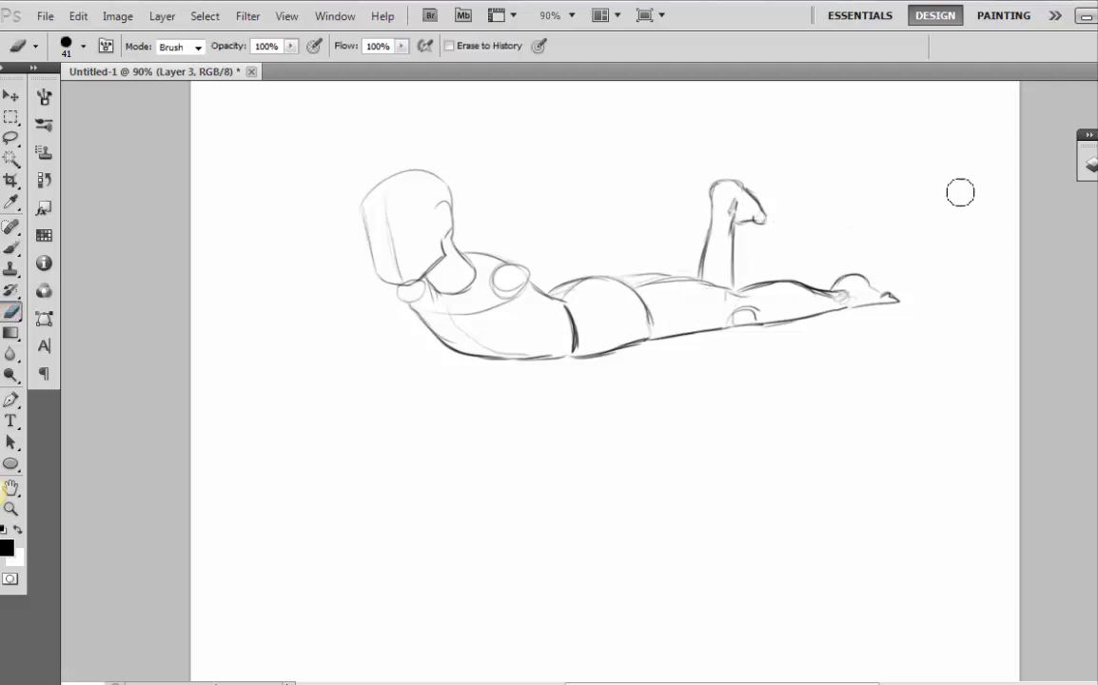
key("b")
left_click_drag(745, 191, 766, 217)
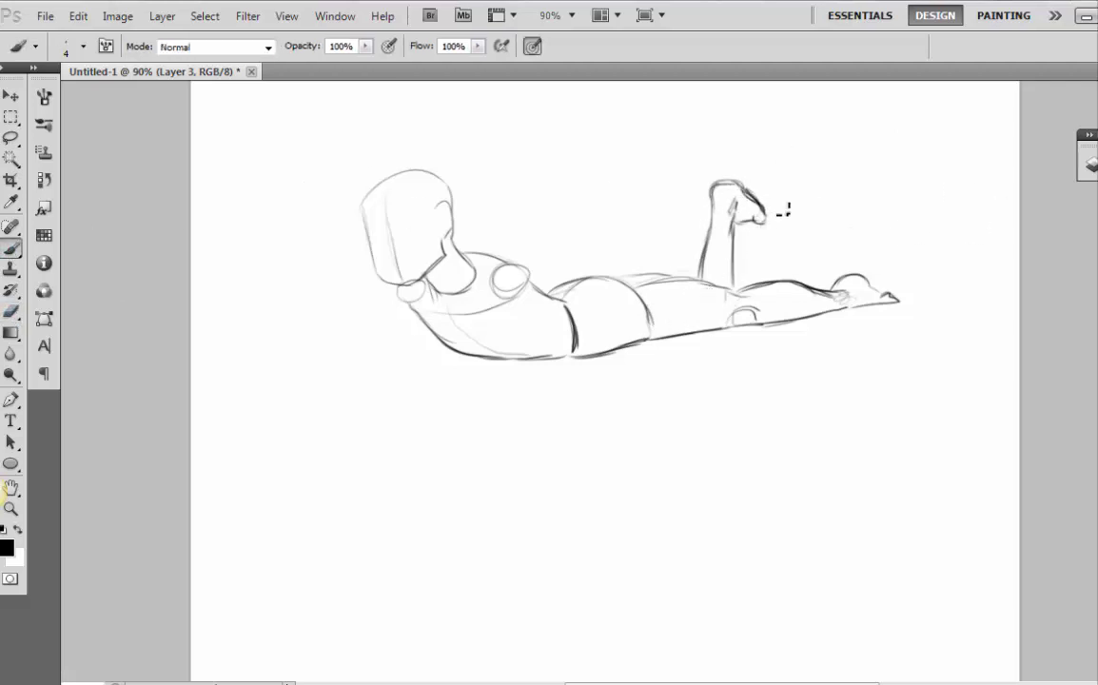
key("e")
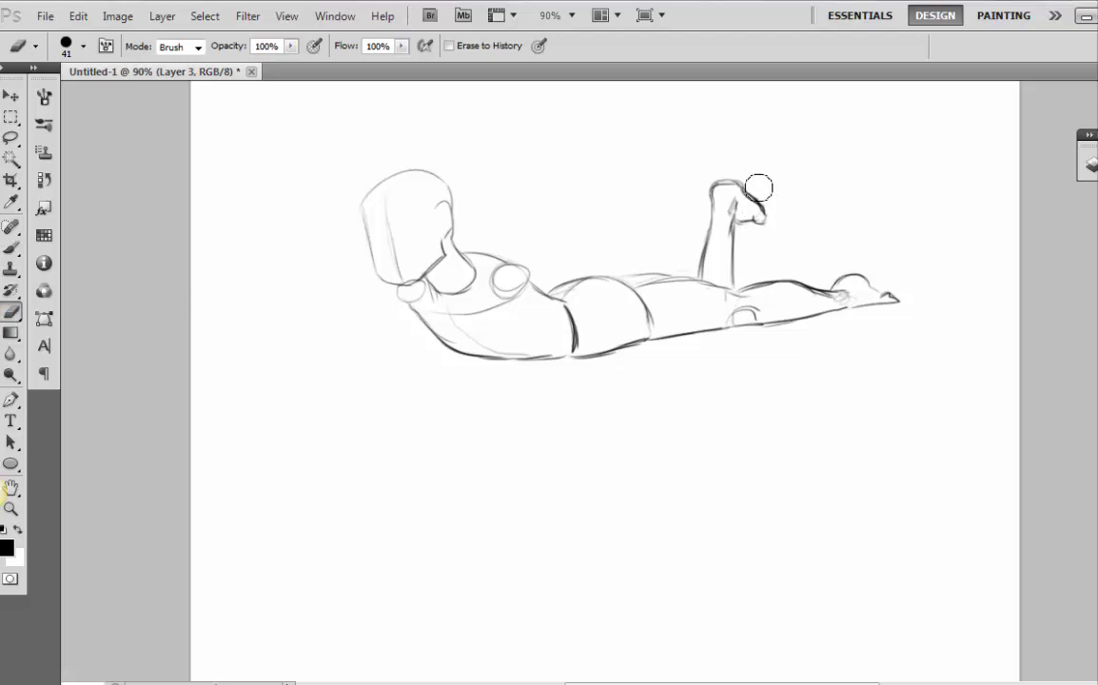
key("b")
Strengthen the outline of the reclining figure's head and jaw with darker strokes
mouse_move(427, 170)
left_mouse_down()
mouse_move(383, 178)
mouse_move(452, 194)
left_mouse_up()
mouse_move(407, 167)
left_mouse_down()
mouse_move(369, 212)
mouse_move(380, 220)
mouse_move(367, 215)
mouse_move(378, 273)
left_mouse_up()
mouse_move(365, 215)
left_mouse_down()
mouse_move(383, 267)
mouse_move(421, 278)
mouse_move(444, 256)
mouse_move(426, 281)
left_mouse_up()
Draw both upper arms of the reclining figure reaching down from the shoulders, with circles for the shoulder and elbow joints
left_click_drag(505, 266, 514, 297)
left_click_drag(502, 268, 477, 358)
left_click_drag(527, 288, 505, 367)
mouse_move(477, 358)
left_mouse_down()
mouse_move(494, 368)
mouse_move(488, 382)
left_mouse_up()
mouse_move(526, 295)
left_mouse_down()
mouse_move(497, 378)
mouse_move(509, 375)
left_mouse_up()
left_click_drag(522, 286, 477, 373)
mouse_move(400, 298)
left_mouse_down()
mouse_move(378, 370)
mouse_move(402, 348)
left_mouse_up()
Draw one forearm lying flat across the ground and the other raised, with its hand holding a phone to the head
mouse_move(369, 362)
left_mouse_down()
mouse_move(383, 373)
mouse_move(417, 302)
mouse_move(381, 376)
mouse_move(500, 390)
mouse_move(484, 369)
left_mouse_up()
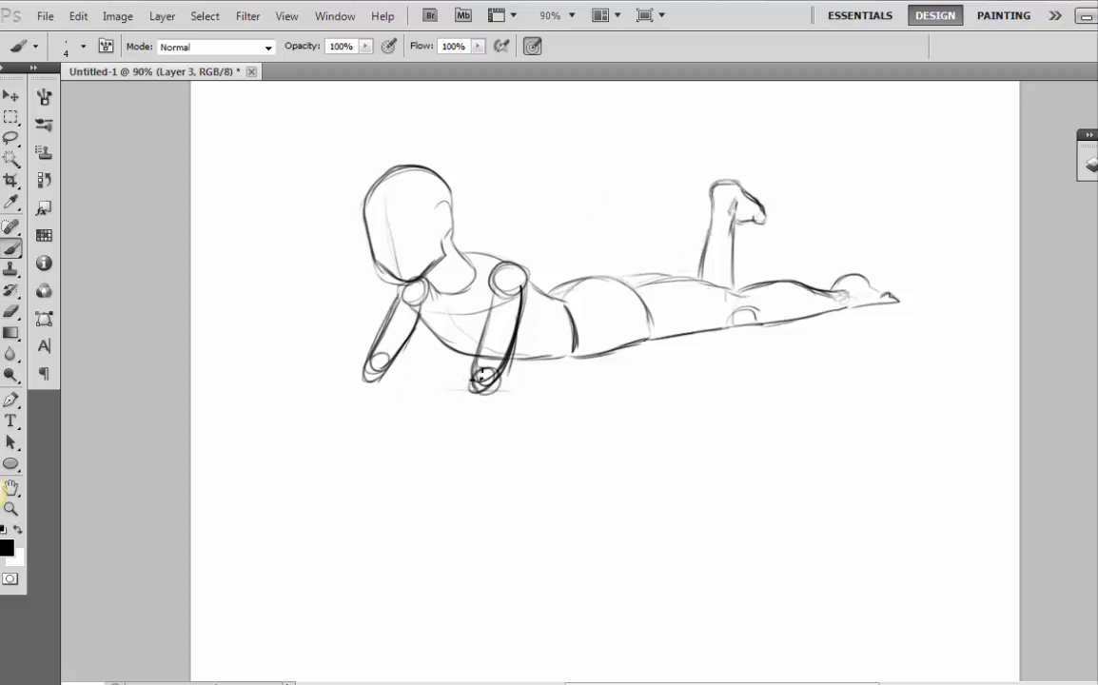
mouse_move(400, 375)
left_mouse_down()
mouse_move(454, 391)
mouse_move(450, 365)
mouse_move(419, 370)
mouse_move(410, 356)
mouse_move(385, 383)
mouse_move(357, 369)
mouse_move(347, 296)
mouse_move(366, 314)
mouse_move(365, 304)
mouse_move(374, 383)
left_mouse_up()
mouse_move(348, 298)
left_mouse_down()
mouse_move(381, 316)
mouse_move(378, 347)
mouse_move(336, 273)
left_mouse_up()
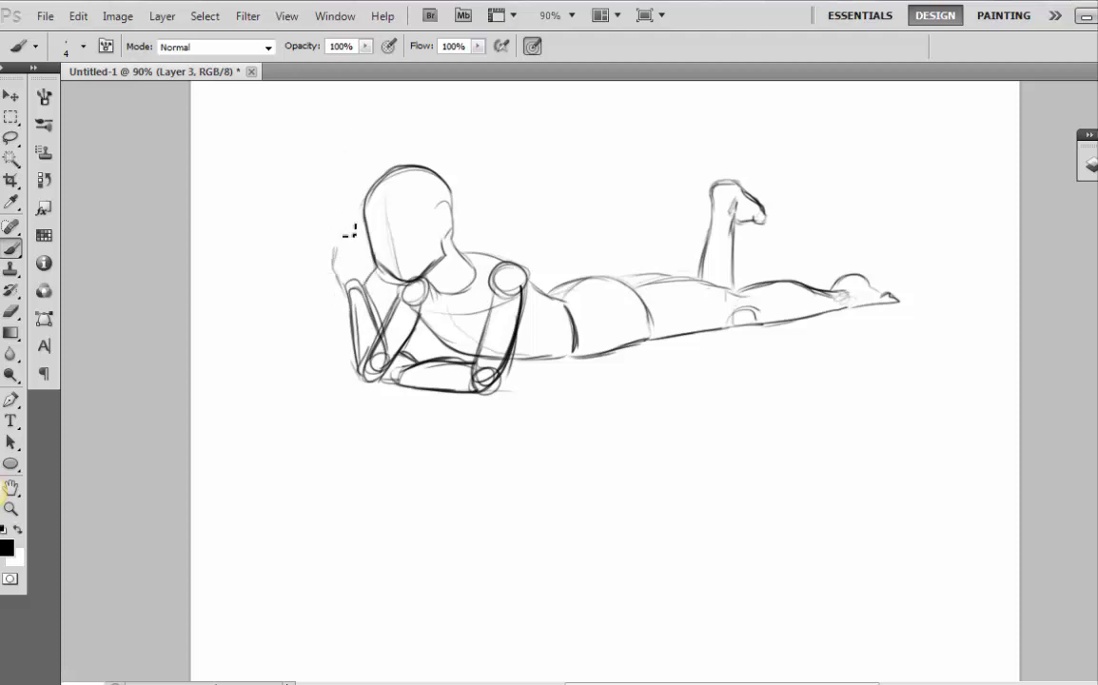
left_click_drag(337, 253, 348, 227)
left_click_drag(350, 208, 358, 253)
left_click_drag(454, 204, 449, 236)
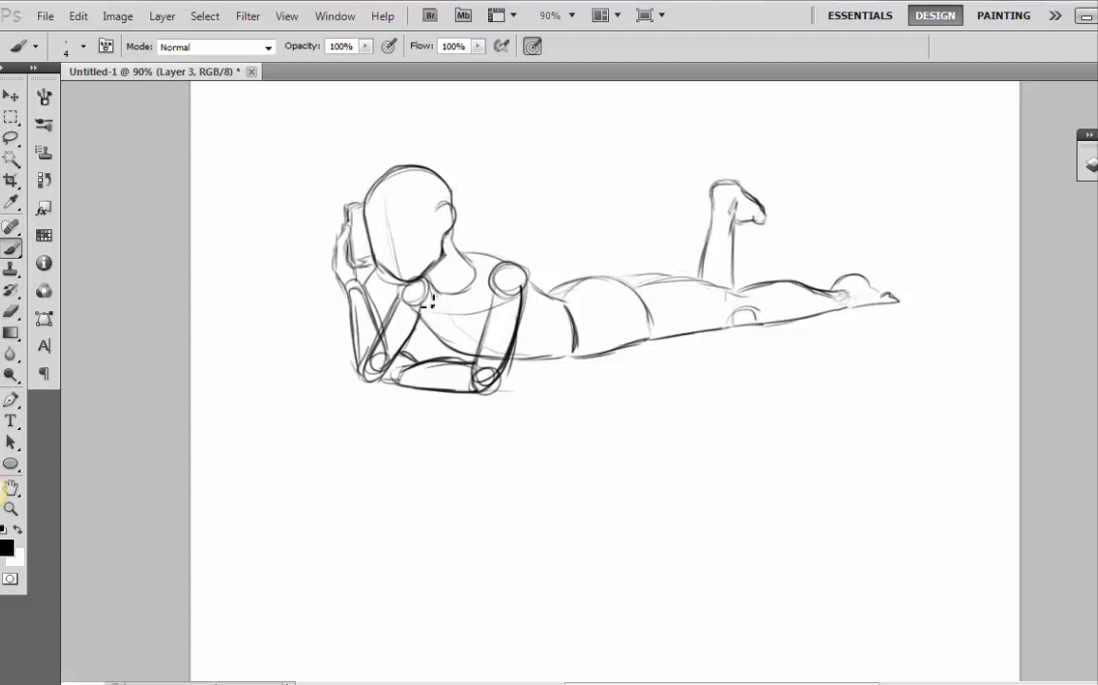
Sketch the chest contours and the bikini top lines on the reclining figure's torso
left_click_drag(433, 306, 480, 287)
mouse_move(427, 316)
left_mouse_down()
mouse_move(444, 364)
mouse_move(441, 315)
mouse_move(464, 343)
mouse_move(477, 311)
mouse_move(470, 359)
left_mouse_up()
left_click_drag(518, 333, 514, 358)
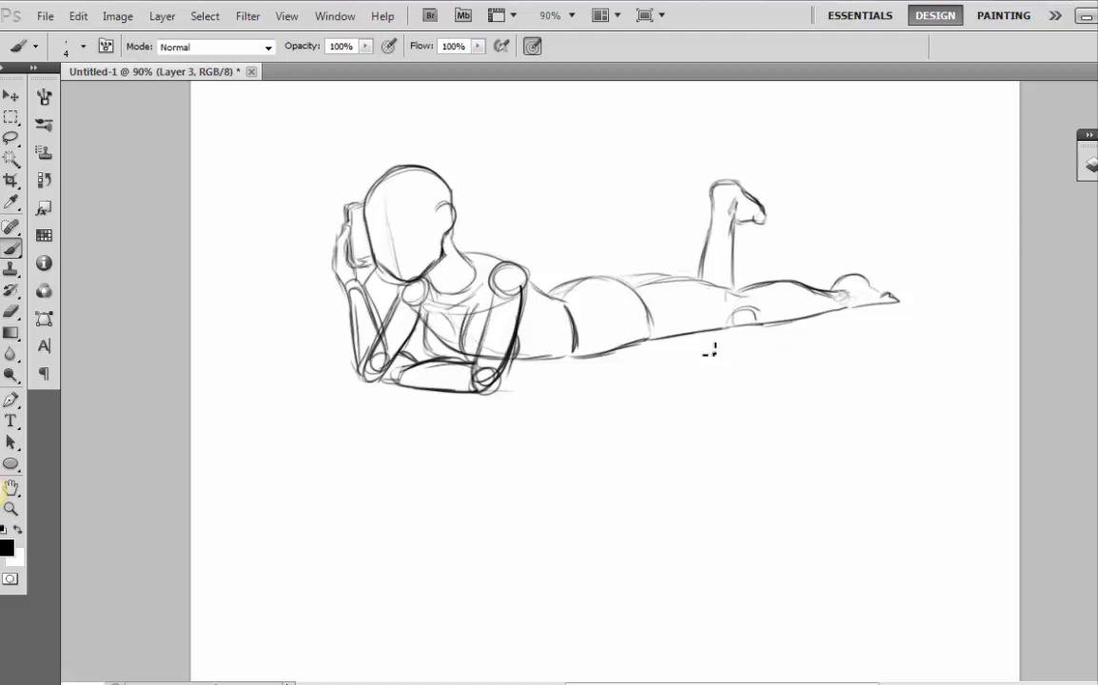
Sketch a fringed beach blanket in perspective under the figure, with dune lines on the horizon behind
mouse_move(828, 269)
left_mouse_down()
mouse_move(936, 267)
mouse_move(985, 252)
left_mouse_up()
left_click_drag(357, 322, 243, 327)
mouse_move(276, 366)
left_mouse_down()
mouse_move(345, 387)
mouse_move(817, 358)
mouse_move(899, 295)
left_mouse_up()
mouse_move(280, 374)
left_mouse_down()
mouse_move(378, 412)
mouse_move(745, 346)
left_mouse_up()
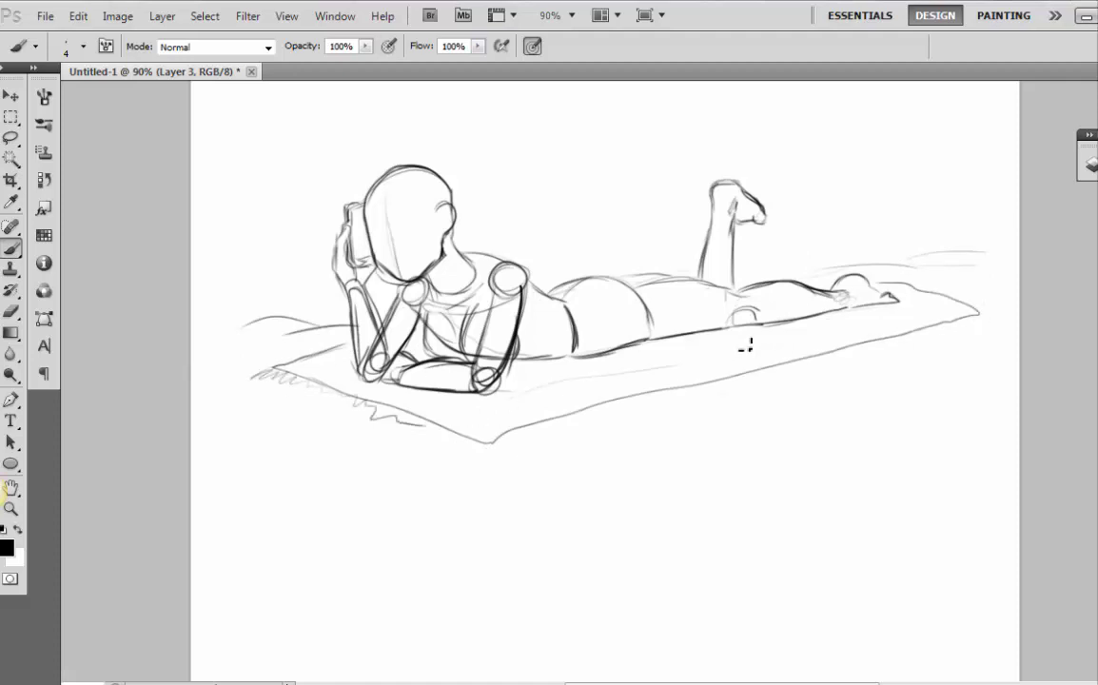
Sketch the face with uneven eyebrows, half-closed eyes, a nose and a frowning mouth
mouse_move(448, 203)
left_mouse_down()
mouse_move(377, 206)
mouse_move(388, 225)
left_mouse_up()
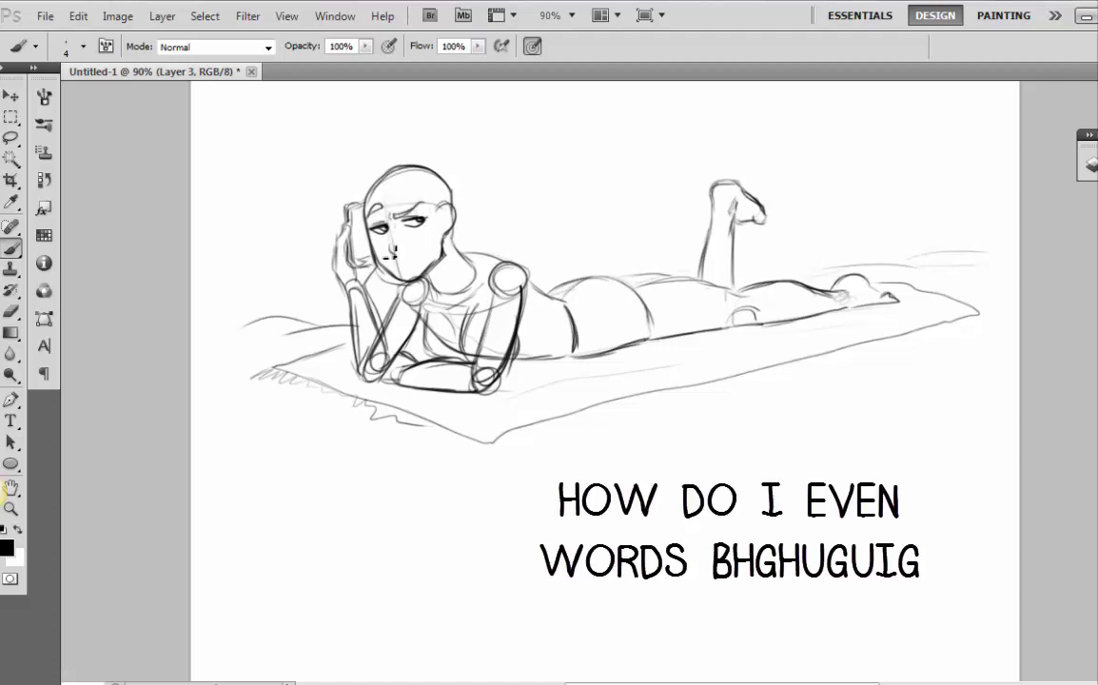
left_click_drag(398, 256, 420, 255)
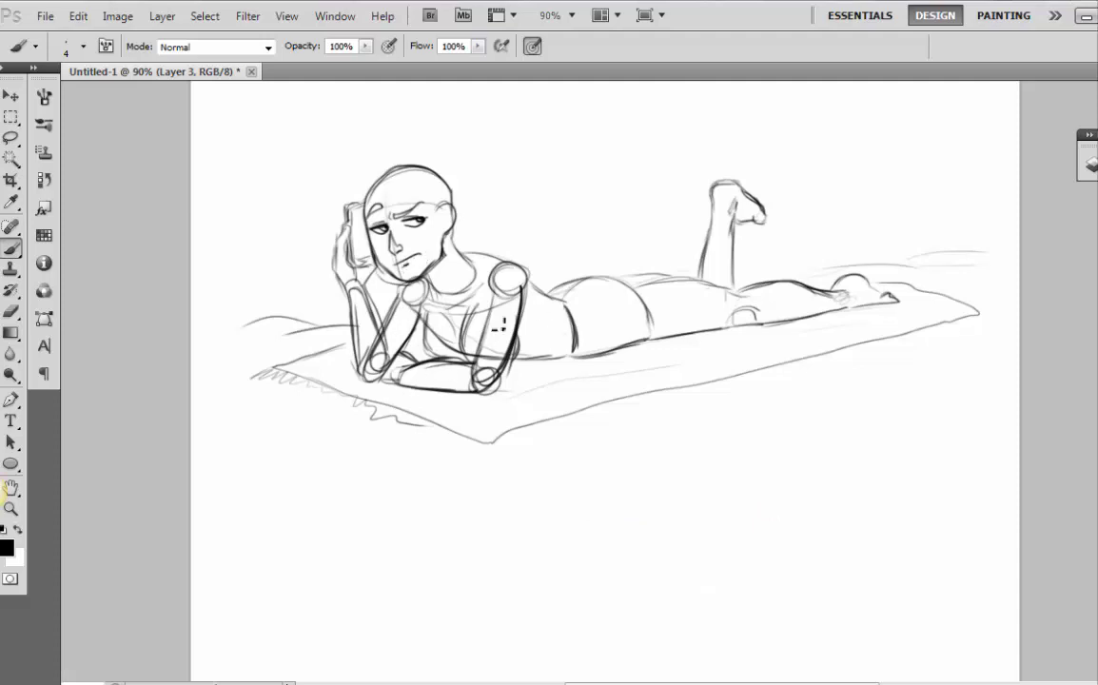
Lower the opacity of the Layer 3 sketch to a faint guide and add a new layer above it
left_click(1092, 164)
left_click(1064, 178)
left_click_drag(1059, 204, 988, 213)
left_click(1024, 376)
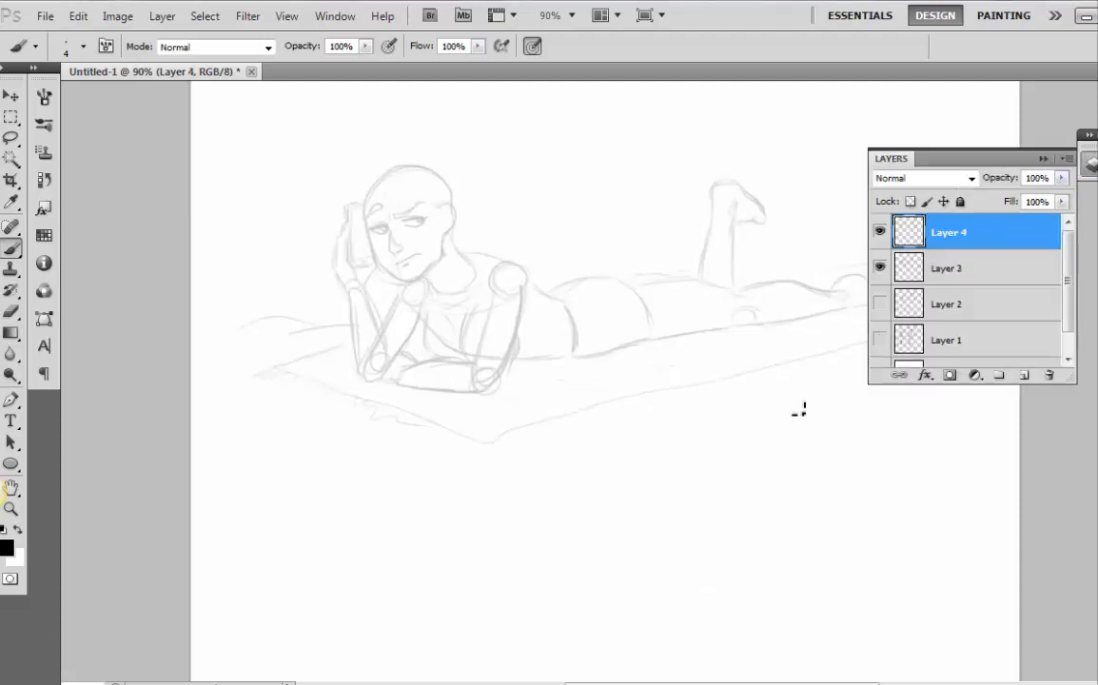
left_click(800, 412)
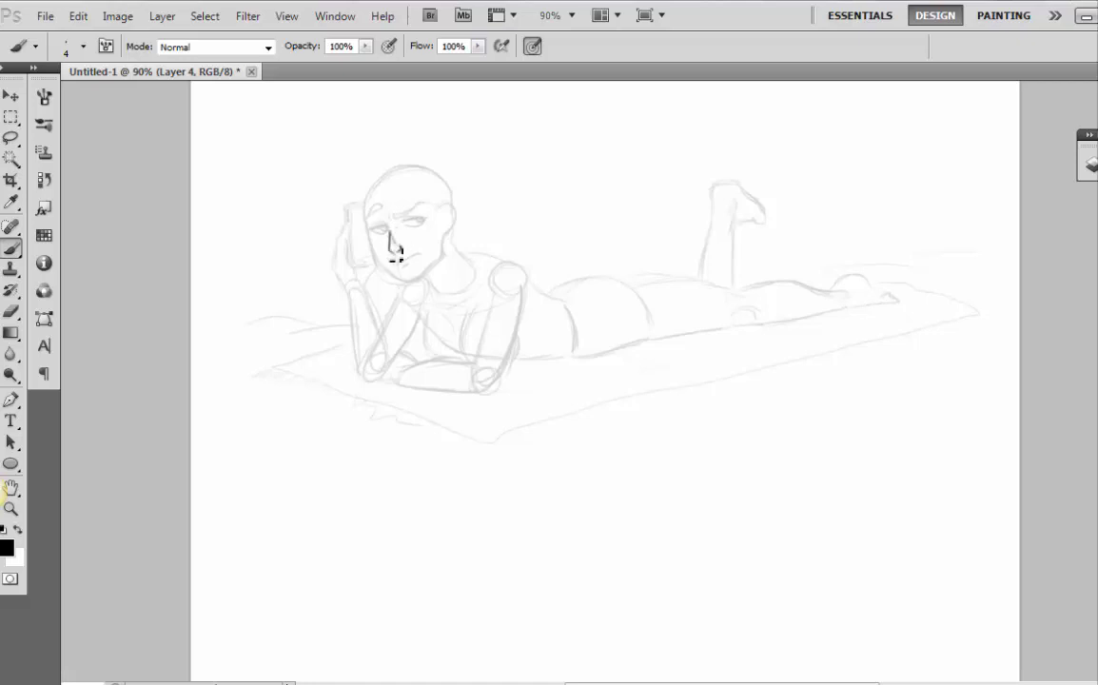
Ink the facial features over the faded sketch and draw the swept-back hair above the forehead
mouse_move(390, 217)
left_mouse_down()
mouse_move(423, 209)
mouse_move(373, 217)
mouse_move(411, 227)
mouse_move(379, 240)
mouse_move(418, 229)
mouse_move(381, 243)
mouse_move(411, 261)
left_mouse_up()
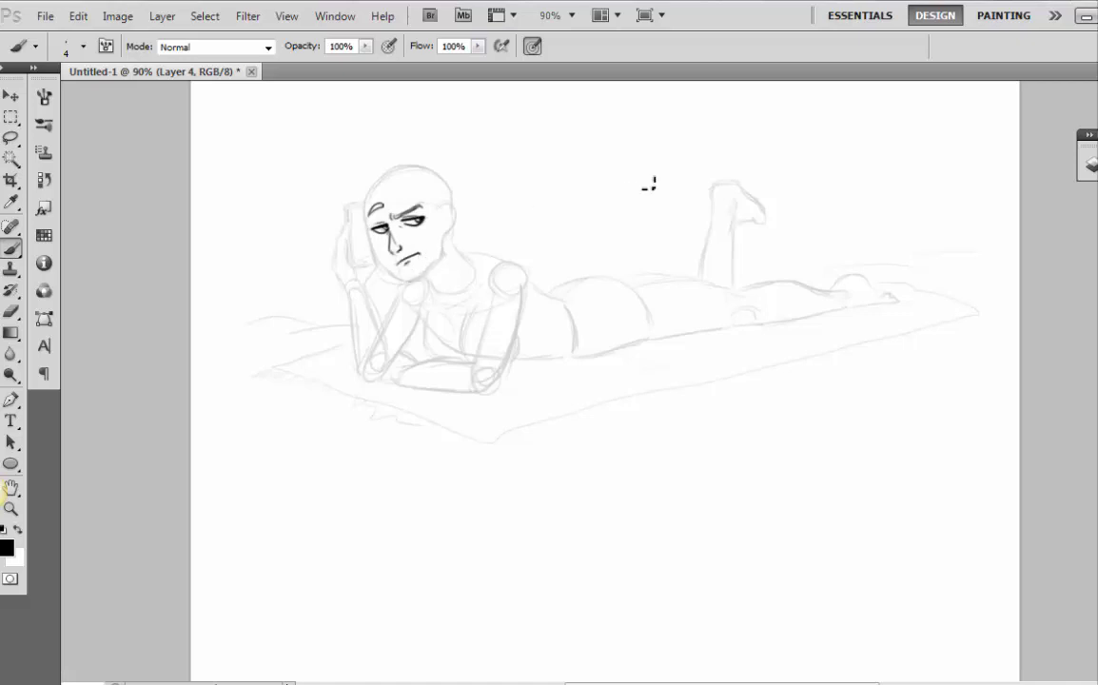
left_click_drag(384, 155, 370, 192)
left_click_drag(399, 164, 381, 183)
mouse_move(400, 166)
left_mouse_down()
mouse_move(419, 177)
mouse_move(407, 205)
mouse_move(449, 250)
mouse_move(427, 160)
left_mouse_up()
mouse_move(427, 166)
left_mouse_down()
mouse_move(439, 205)
mouse_move(453, 177)
left_mouse_up()
Ink the headscarf with its knotted ends, the side strands and the ponytail, and outline the face and jaw
mouse_move(445, 157)
left_mouse_down()
mouse_move(463, 205)
mouse_move(449, 231)
mouse_move(445, 223)
left_mouse_up()
left_click_drag(463, 203, 457, 226)
left_click_drag(464, 226, 500, 225)
left_click_drag(465, 230, 502, 225)
left_click_drag(444, 153, 478, 147)
mouse_move(474, 147)
left_mouse_down()
mouse_move(487, 203)
mouse_move(481, 162)
left_mouse_up()
mouse_move(376, 195)
left_mouse_down()
mouse_move(378, 257)
mouse_move(369, 225)
mouse_move(400, 281)
mouse_move(382, 267)
mouse_move(415, 279)
left_mouse_up()
key("e")
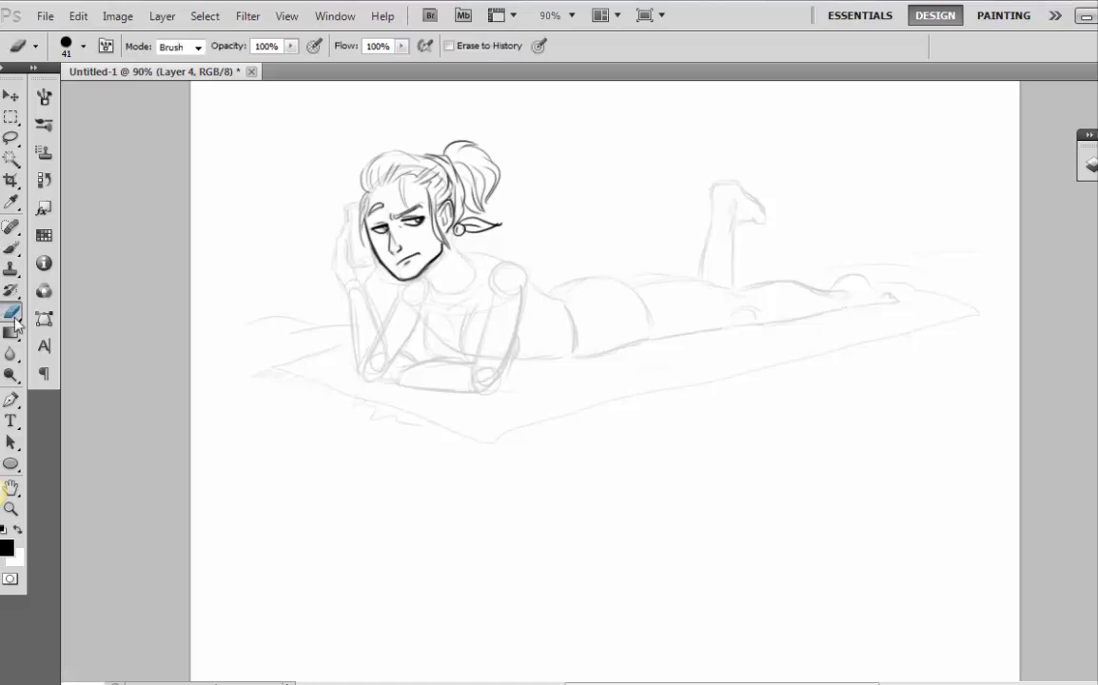
left_click(19, 250)
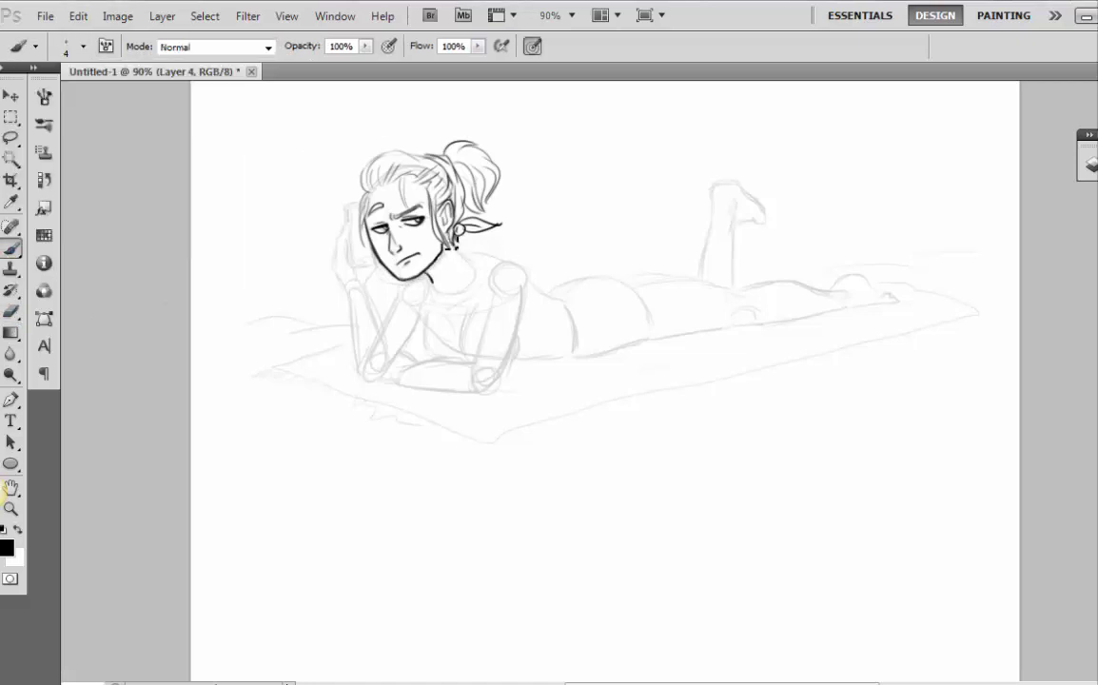
Ink the neck, near shoulder, upper arm and folded forearm, together with the bikini strap beside the arm
mouse_move(455, 247)
left_mouse_down()
mouse_move(484, 292)
mouse_move(462, 355)
mouse_move(501, 259)
mouse_move(519, 272)
mouse_move(497, 388)
left_mouse_up()
left_click_drag(499, 266, 474, 361)
mouse_move(412, 367)
left_mouse_down()
mouse_move(475, 364)
mouse_move(500, 388)
left_mouse_up()
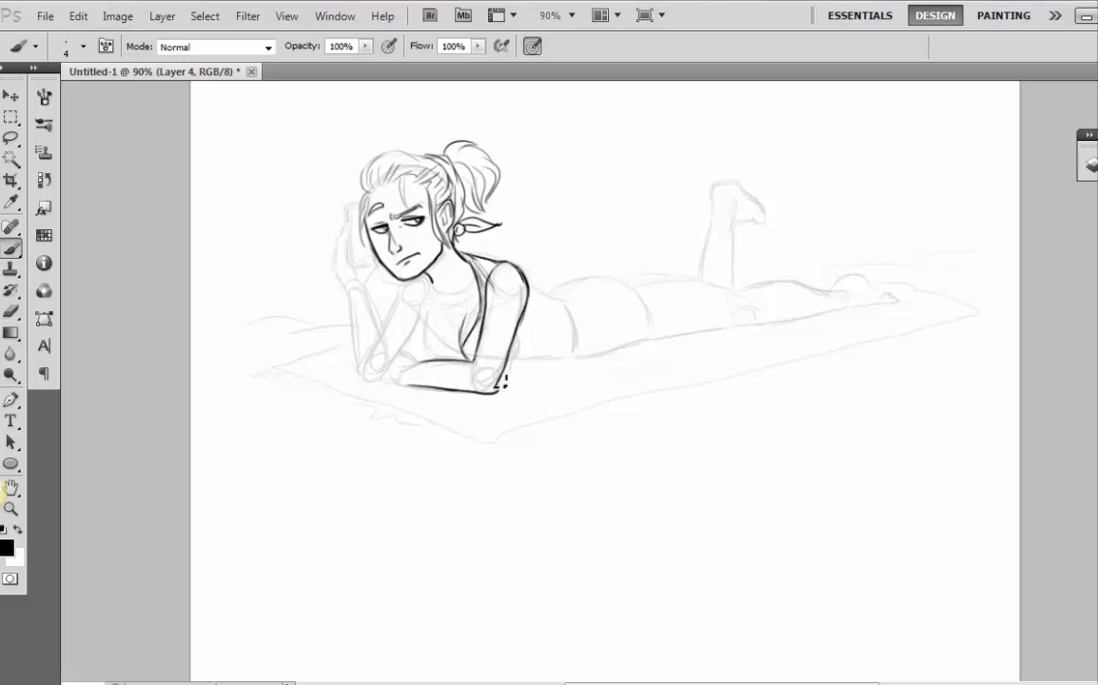
key("e")
key("b")
Ink the bikini top, neckline and collarbones, and strengthen the outer edge of the near upper arm
mouse_move(427, 274)
left_mouse_down()
mouse_move(432, 327)
mouse_move(467, 357)
left_mouse_up()
left_click_drag(425, 302, 427, 352)
mouse_move(427, 276)
left_mouse_down()
mouse_move(425, 341)
mouse_move(436, 361)
left_mouse_up()
left_click_drag(447, 313, 458, 334)
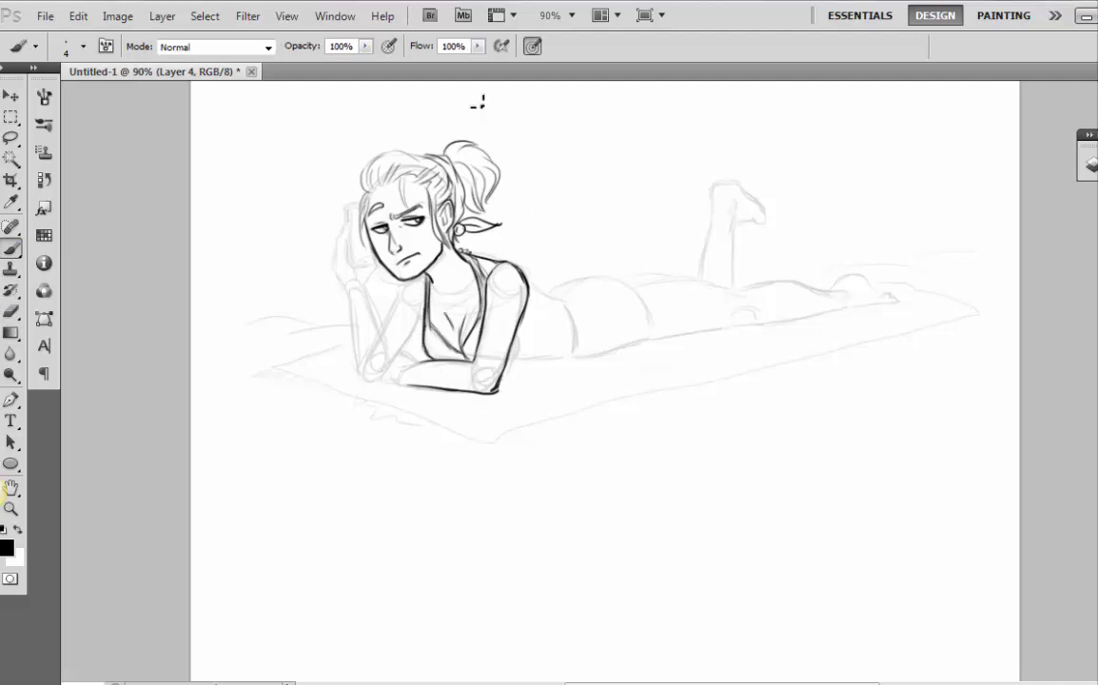
left_click_drag(434, 291, 453, 301)
left_click_drag(473, 286, 459, 300)
left_click_drag(528, 289, 507, 363)
Ink the raised hand holding the phone and its bent arm, with bracelets around the wrist
mouse_move(347, 285)
left_mouse_down()
mouse_move(339, 243)
mouse_move(350, 225)
left_mouse_up()
left_click_drag(363, 271, 351, 211)
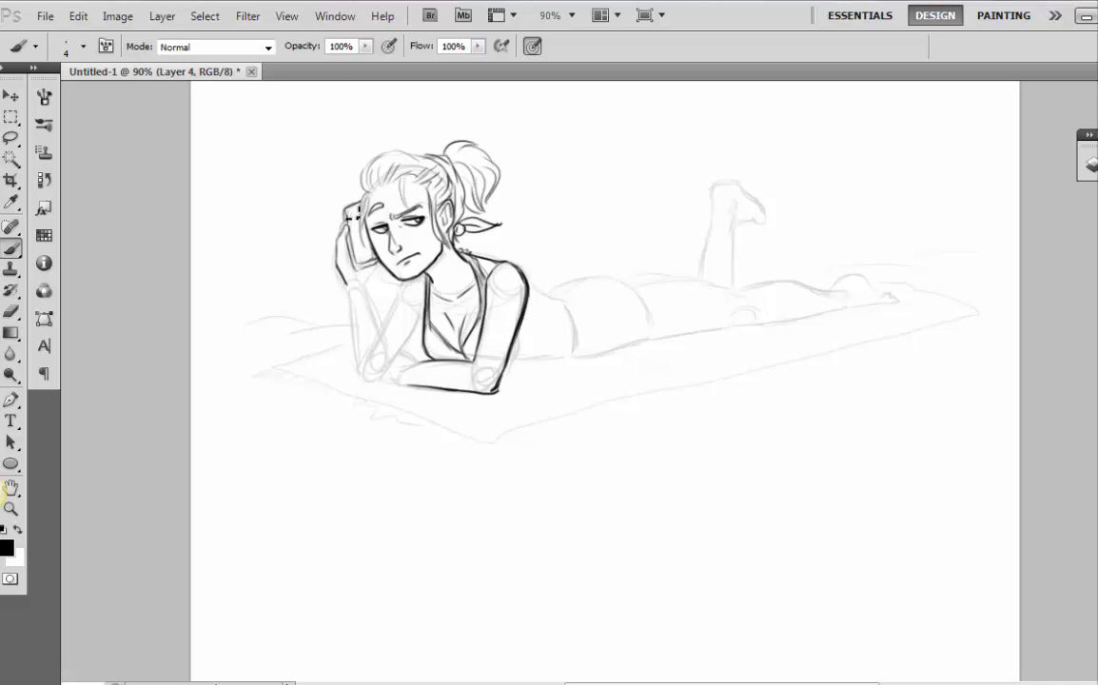
mouse_move(357, 276)
left_mouse_down()
mouse_move(343, 306)
mouse_move(385, 355)
left_mouse_up()
mouse_move(405, 281)
left_mouse_down()
mouse_move(385, 345)
mouse_move(402, 354)
left_mouse_up()
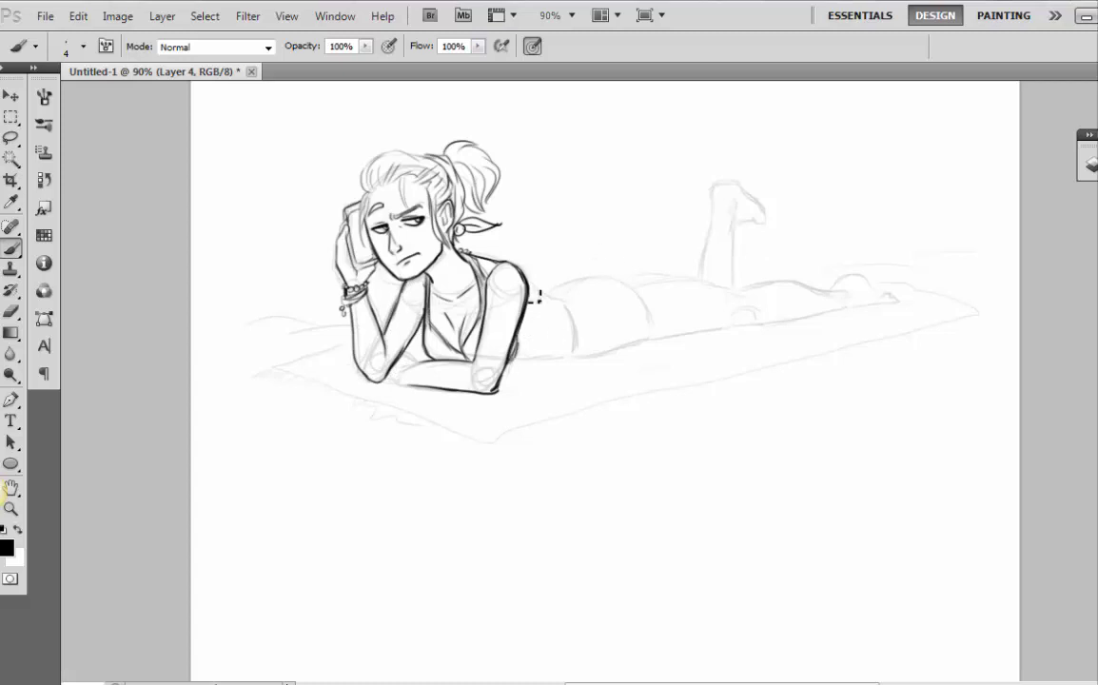
Ink the back, belly and hips with the tied bikini bottom, and complete the hand of the folded forearm
mouse_move(537, 297)
left_mouse_down()
mouse_move(533, 286)
mouse_move(601, 303)
mouse_move(614, 348)
mouse_move(604, 278)
mouse_move(635, 286)
mouse_move(615, 359)
left_mouse_up()
mouse_move(515, 359)
left_mouse_down()
mouse_move(614, 353)
mouse_move(601, 356)
mouse_move(672, 336)
left_mouse_up()
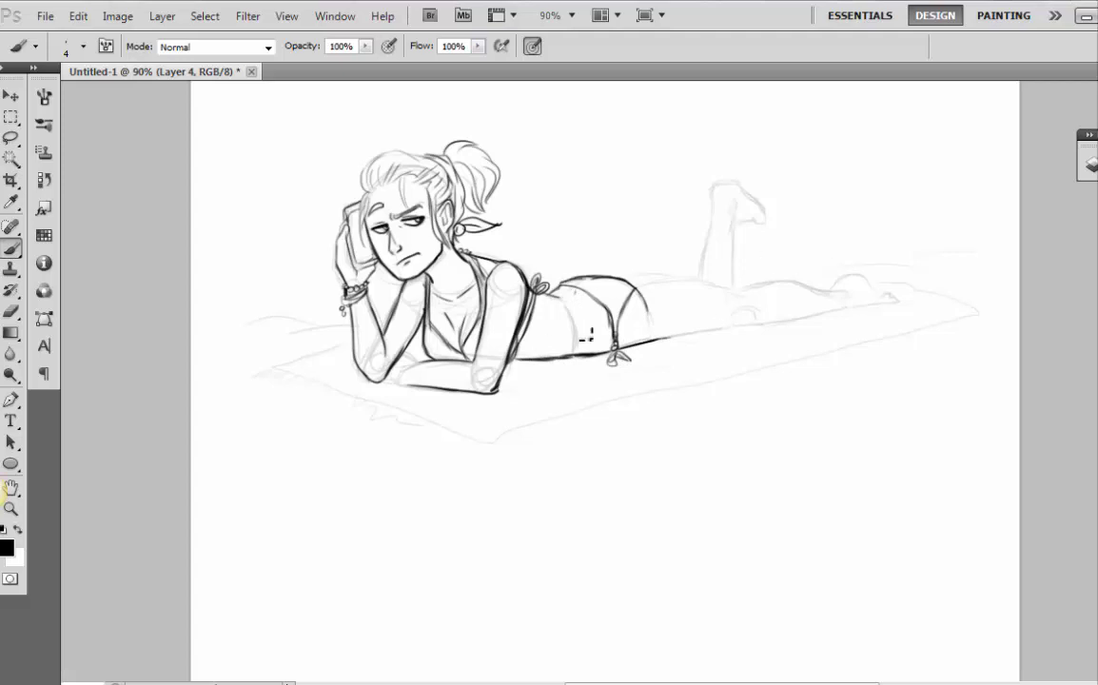
left_click(1091, 165)
left_click(878, 269)
left_click(878, 269)
left_click(586, 334)
left_click_drag(404, 353, 421, 362)
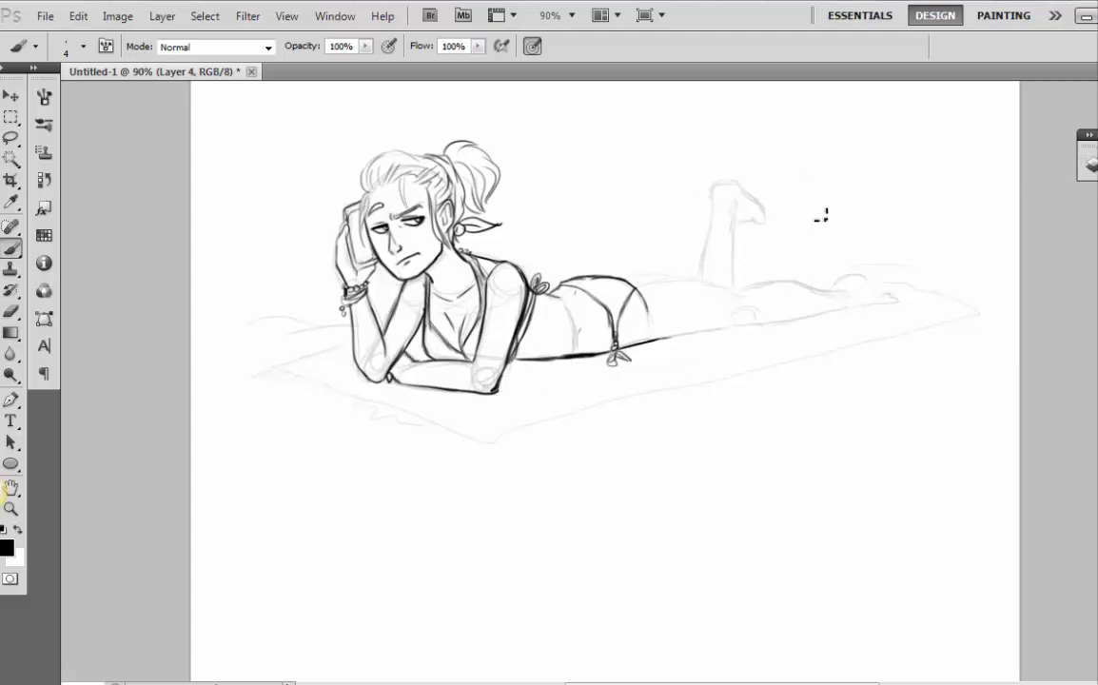
Ink the near leg stretched out with its foot, and the far leg with the shin and foot raised
left_click_drag(637, 288, 742, 293)
mouse_move(739, 290)
left_mouse_down()
mouse_move(843, 291)
mouse_move(852, 281)
mouse_move(895, 301)
left_mouse_up()
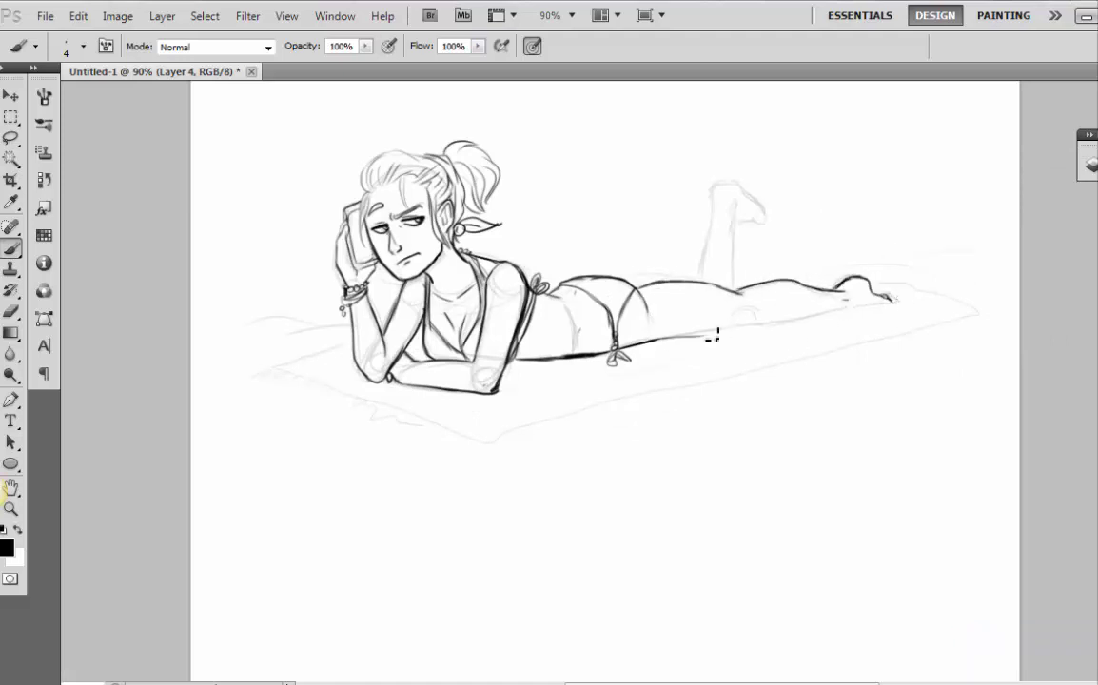
mouse_move(712, 335)
left_mouse_down()
mouse_move(792, 319)
mouse_move(844, 289)
left_mouse_up()
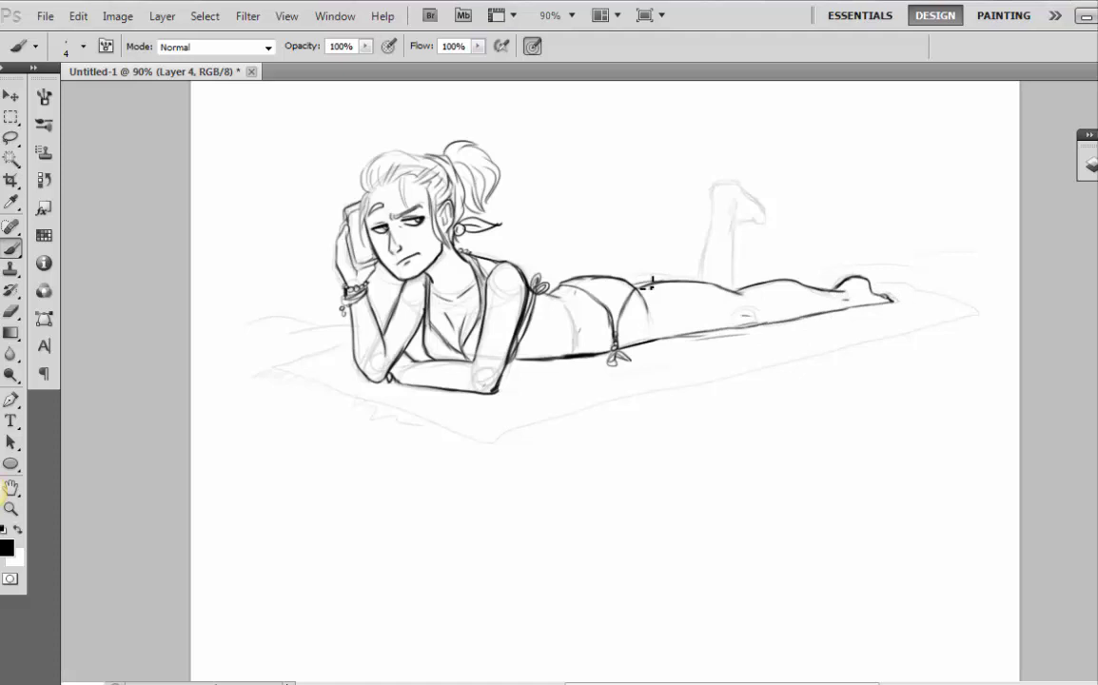
mouse_move(701, 279)
left_mouse_down()
mouse_move(728, 183)
mouse_move(757, 226)
mouse_move(735, 255)
mouse_move(734, 286)
left_mouse_up()
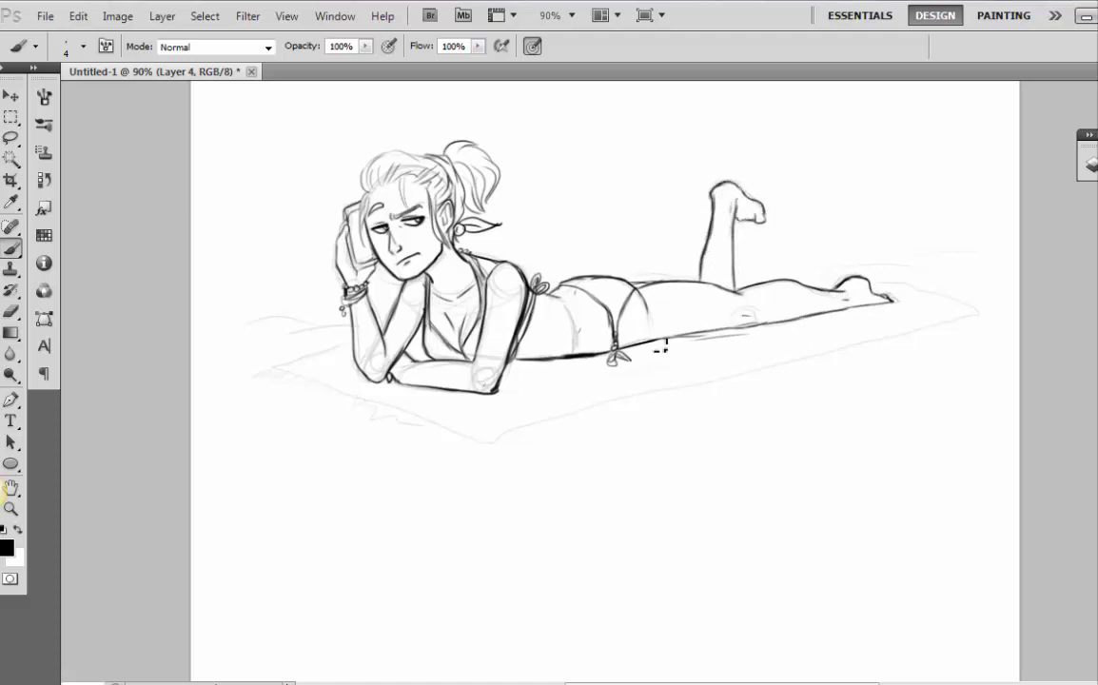
Ink the edges of the beach blanket and add a wavy fringe along its border
left_click_drag(350, 341, 270, 368)
left_click_drag(270, 368, 464, 455)
left_click_drag(464, 455, 977, 313)
left_click_drag(872, 280, 984, 312)
mouse_move(262, 369)
left_mouse_down()
mouse_move(466, 471)
mouse_move(992, 308)
left_mouse_up()
left_click_drag(816, 280, 957, 303)
Draw the sand dune contours behind the figure and curved sand lines around the blanket
left_click_drag(226, 330, 351, 326)
left_click_drag(377, 321, 391, 321)
left_click_drag(635, 274, 836, 273)
left_click_drag(831, 265, 1019, 245)
left_click_drag(682, 398, 972, 368)
left_click_drag(236, 409, 494, 395)
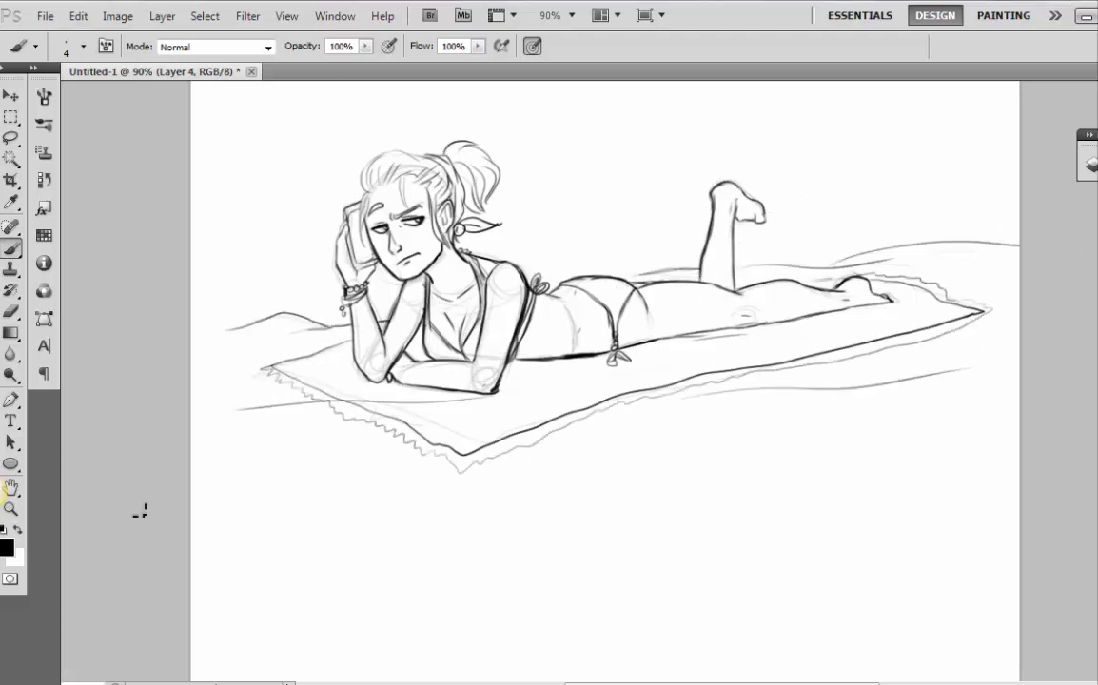
left_click_drag(582, 437, 692, 430)
scroll(1051, 155, "up", 2)
left_click(1090, 164)
left_click(1090, 164)
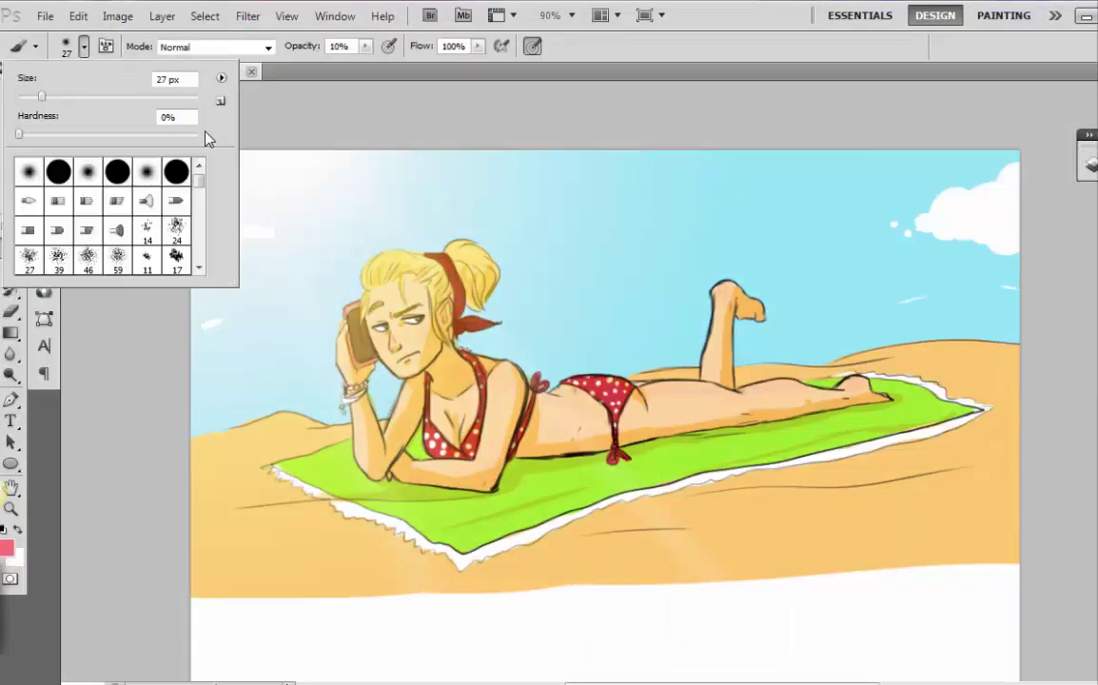
Set the brush to 12 px with 100% hardness and 100% opacity
key("0")
mouse_move(42, 96)
left_mouse_down()
mouse_move(30, 96)
mouse_move(198, 134)
left_mouse_up()
Handwrite a closing message beginning "And we've" in pink below the illustration, and erase it
left_click_drag(225, 649, 248, 645)
mouse_move(255, 620)
left_mouse_down()
mouse_move(272, 642)
mouse_move(291, 643)
left_mouse_up()
left_click_drag(314, 628, 339, 626)
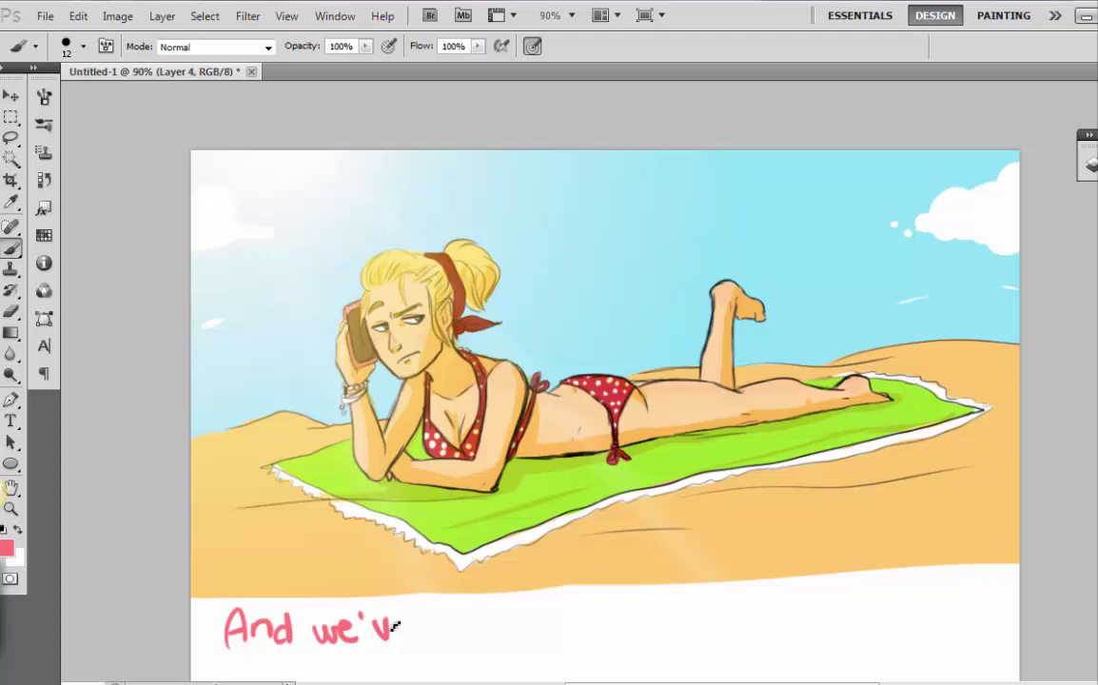
left_click_drag(468, 619, 450, 649)
mouse_move(534, 612)
left_mouse_down()
mouse_move(625, 623)
mouse_move(801, 613)
mouse_move(996, 625)
mouse_move(1018, 640)
left_mouse_up()
left_click(12, 313)
left_click(83, 47)
Handwrite "Thanks for watching!" in pink below the beach illustration, with a heart as the O in "for"
mouse_move(229, 624)
left_mouse_down()
mouse_move(989, 649)
mouse_move(295, 624)
mouse_move(376, 644)
mouse_move(441, 612)
mouse_move(459, 641)
mouse_move(768, 603)
left_mouse_up()
key("b")
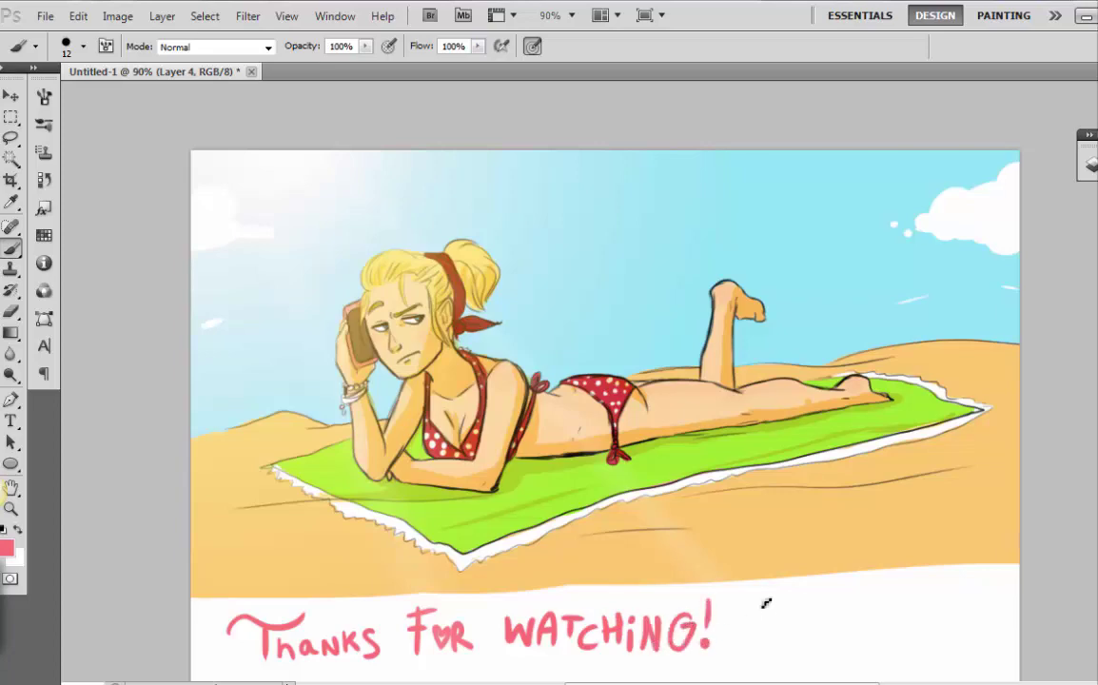
Reduce the brush to 4 px and handwrite "Subscribe for More!" with a smiley inside a hand-drawn box beside the closing message
left_click(82, 46)
left_click_drag(31, 96, 22, 96)
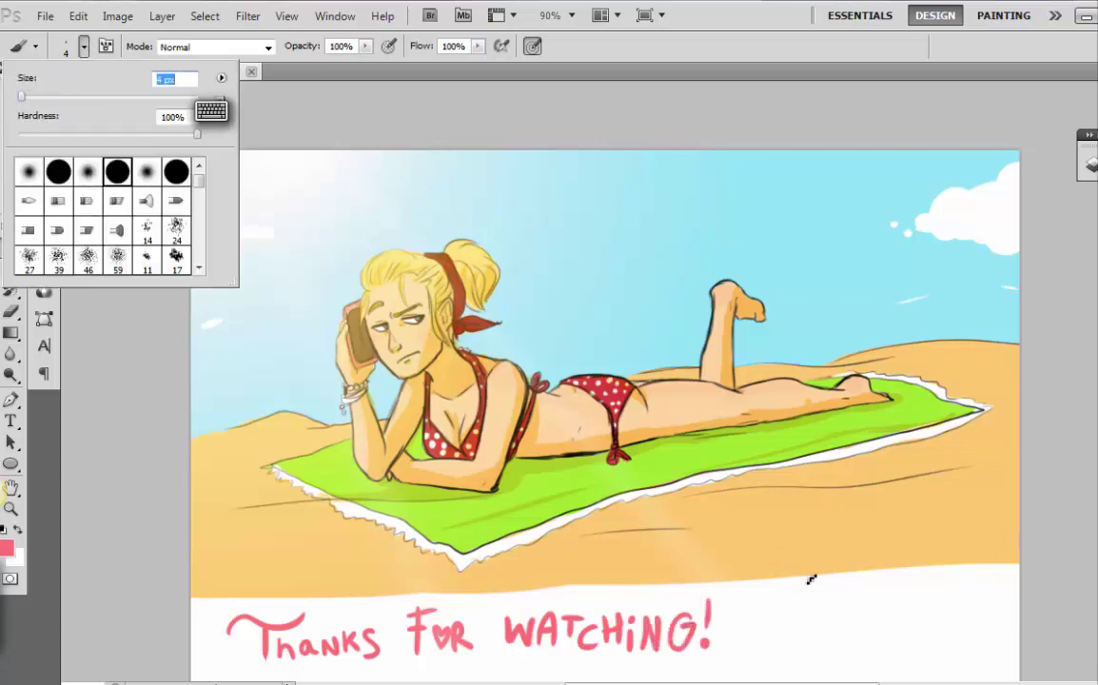
mouse_move(812, 582)
left_mouse_down()
mouse_move(815, 602)
mouse_move(908, 596)
mouse_move(847, 631)
mouse_move(909, 633)
mouse_move(983, 580)
mouse_move(792, 594)
left_mouse_up()
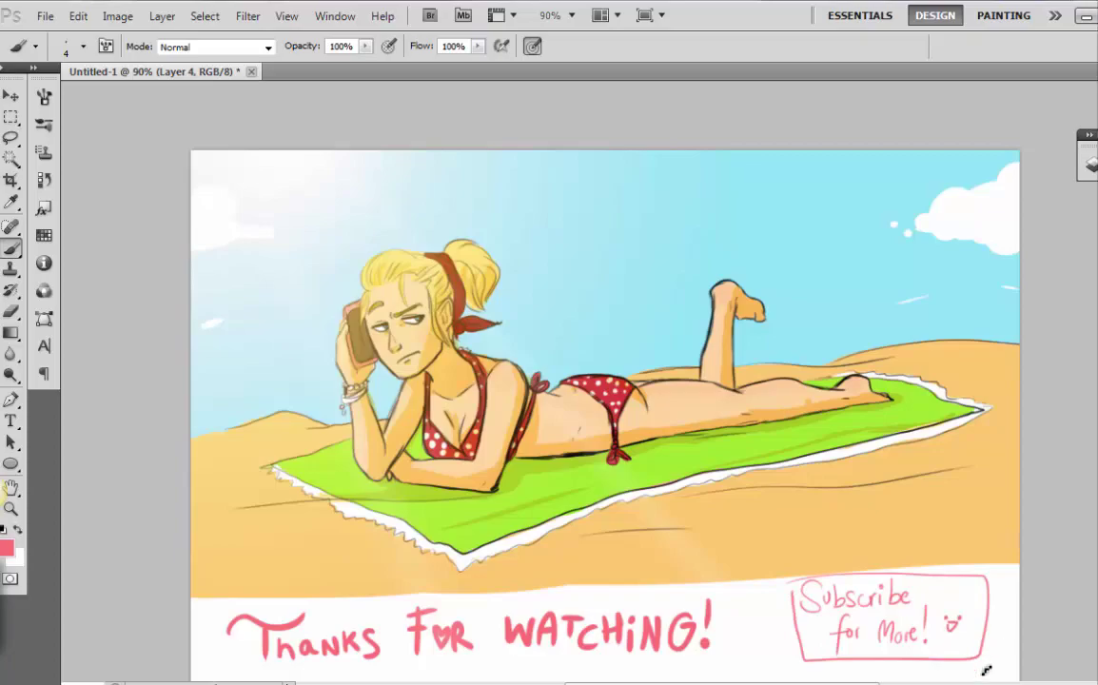